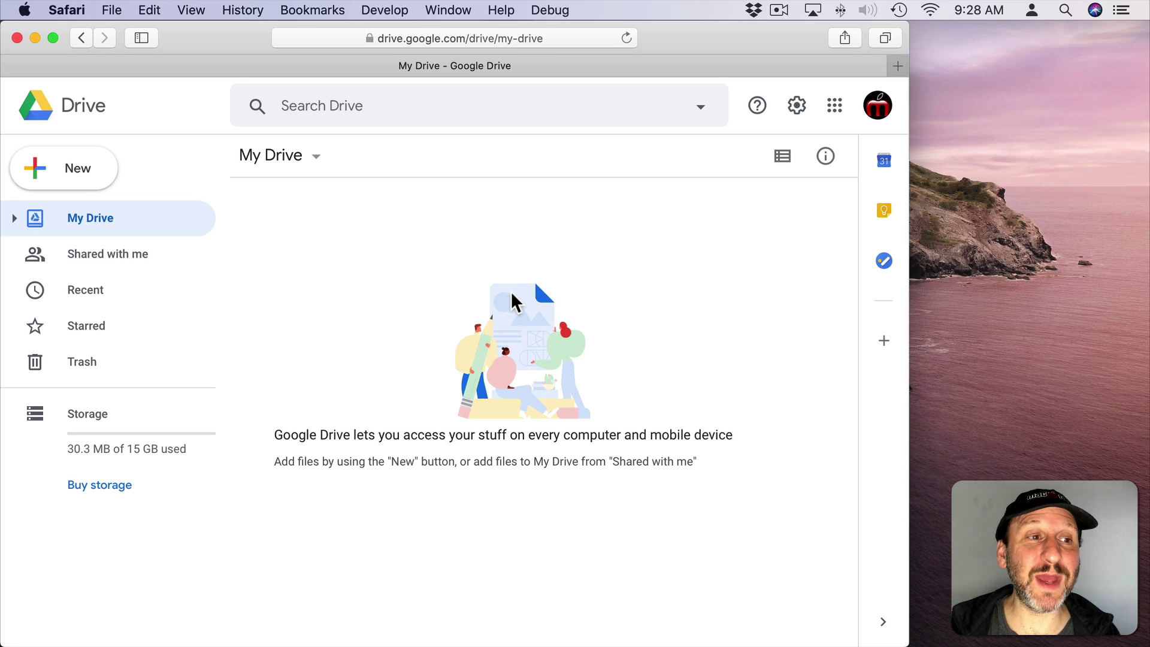
- Create a new blank Google Sheets spreadsheet from Google Drive's New menu
{"action": "left_click", "coordinate": [57, 171]}
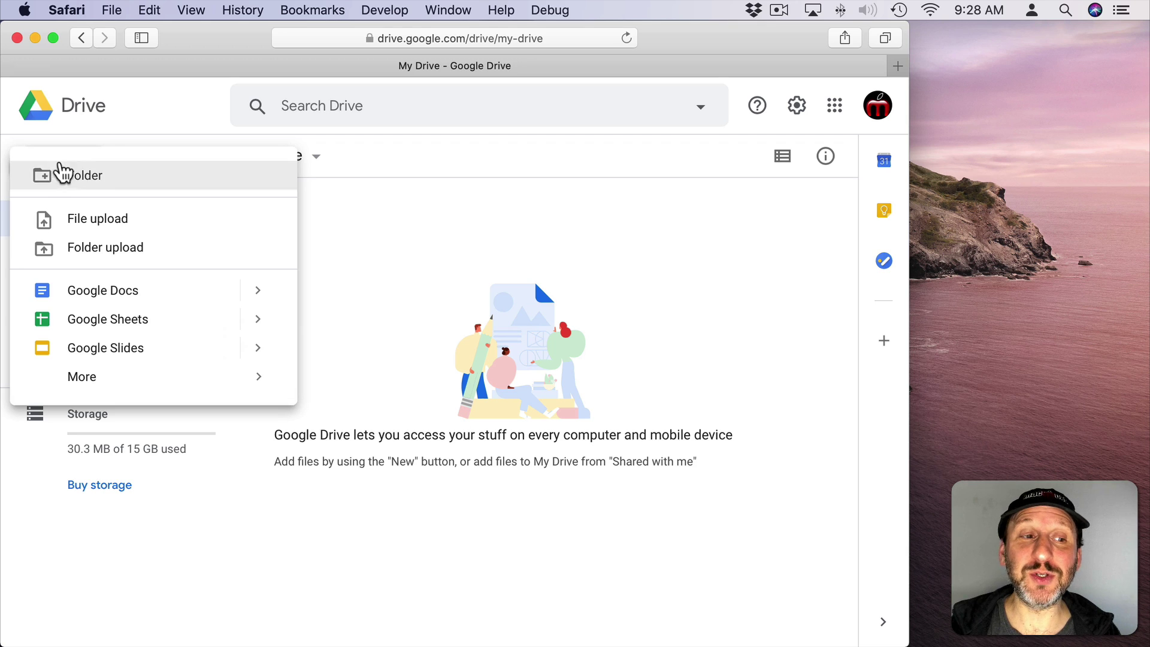
{"action": "left_click", "coordinate": [87, 326]}
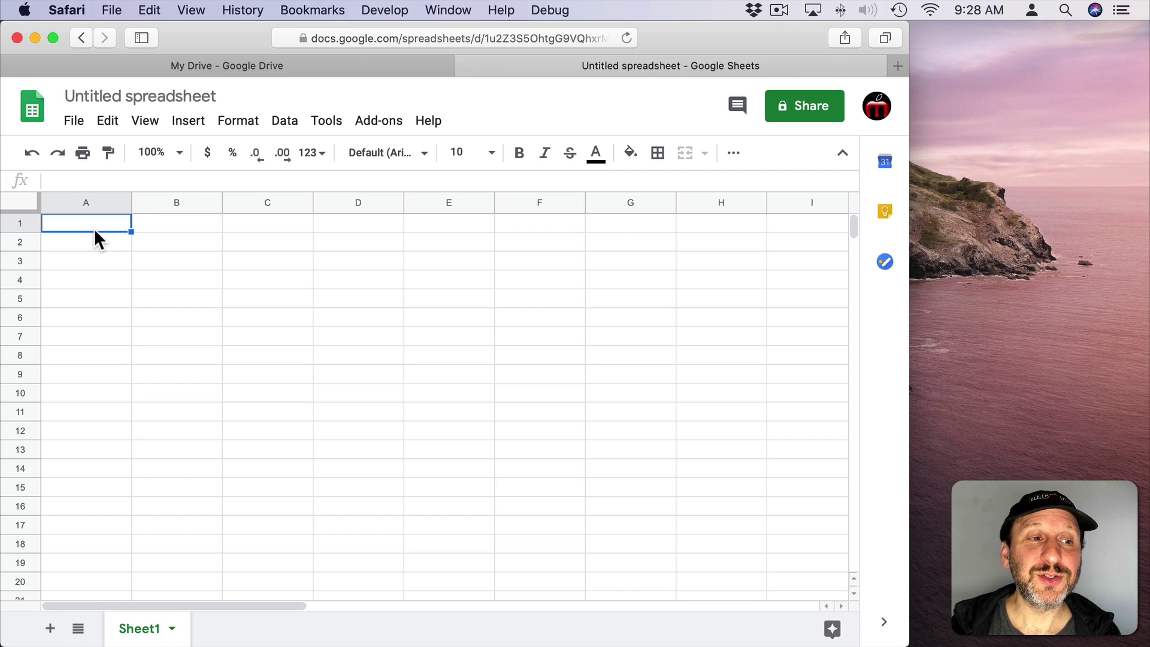
- Enter =GOOGLEFINANCE("AAPL") in B1 to show Apple's current price
{"action": "left_click", "coordinate": [186, 231]}
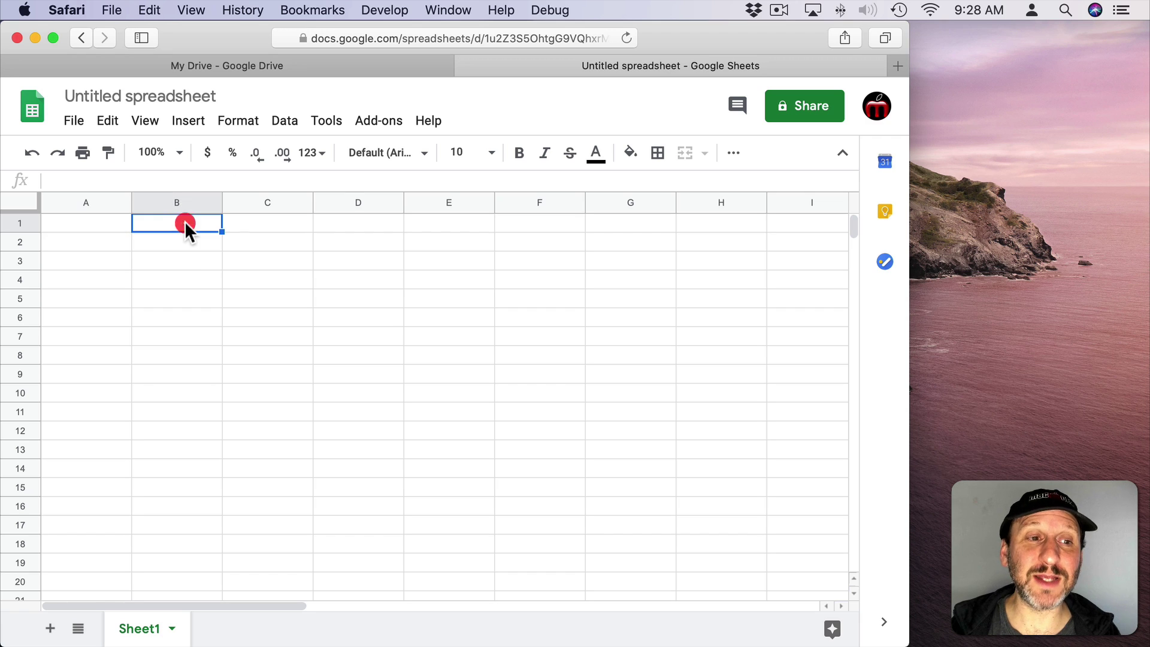
{"action": "type", "text": "="}
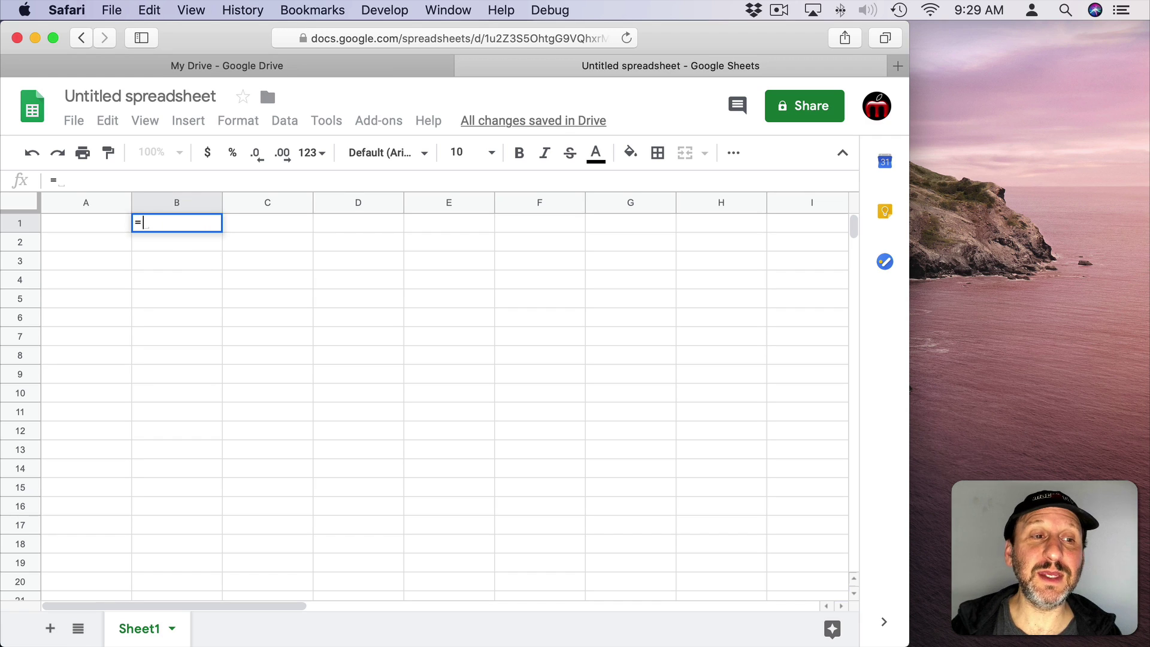
{"action": "type", "text": "GOO"}
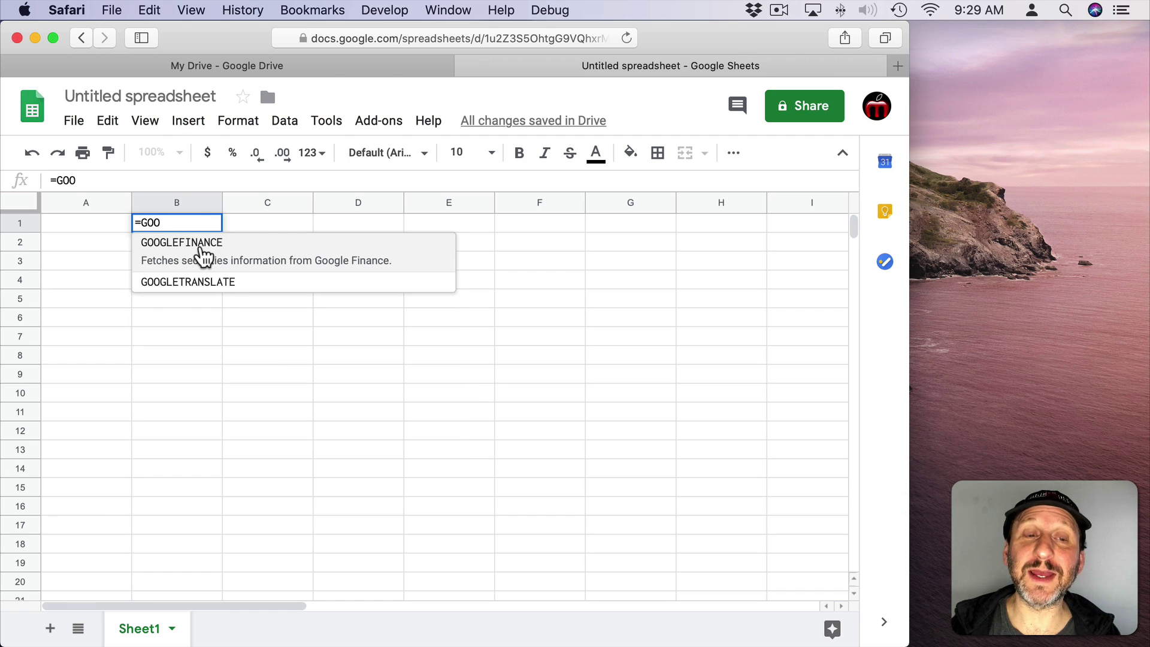
{"action": "left_click", "coordinate": [203, 254]}
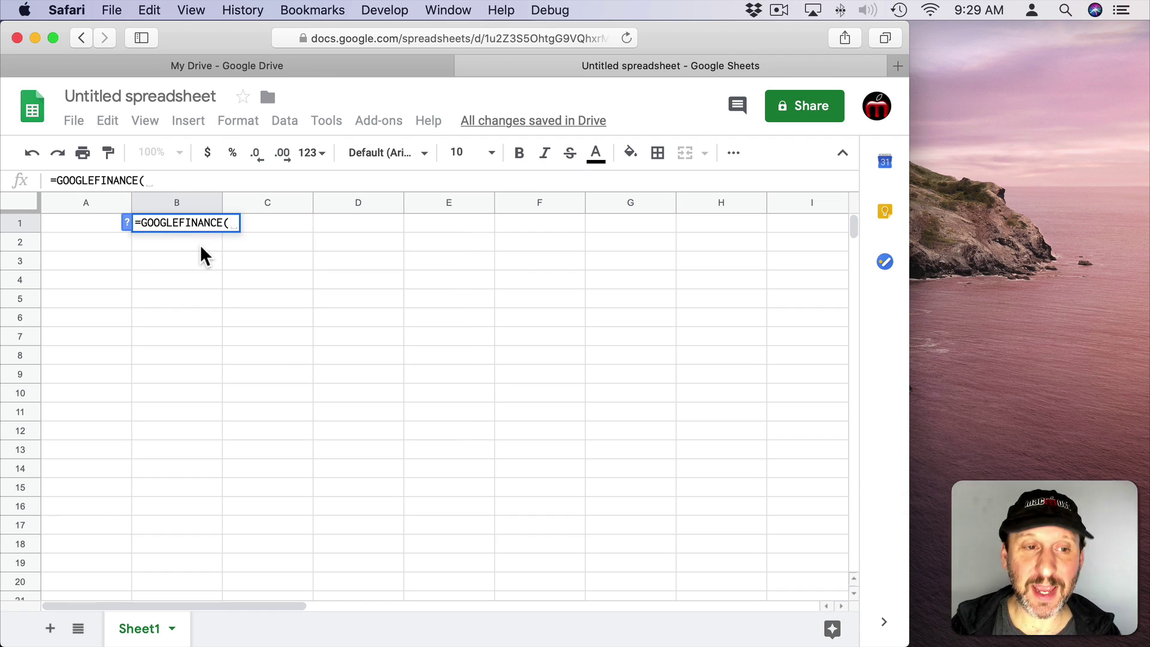
{"action": "type", "text": "\"AAPL\")"}
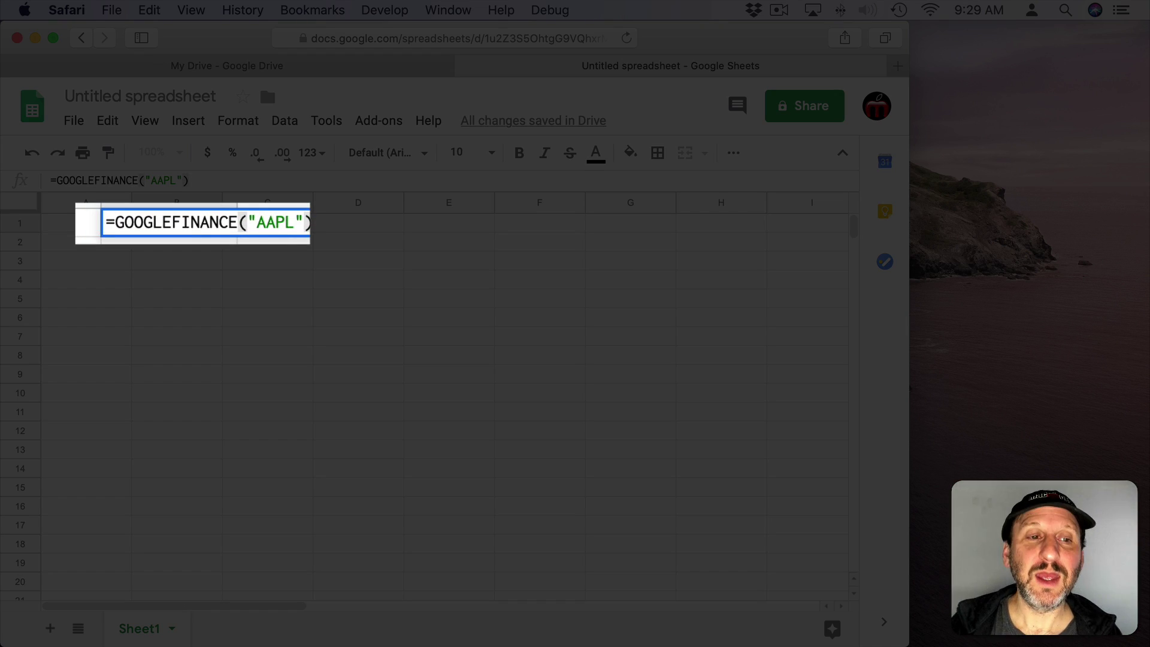
{"action": "key", "text": "Return"}
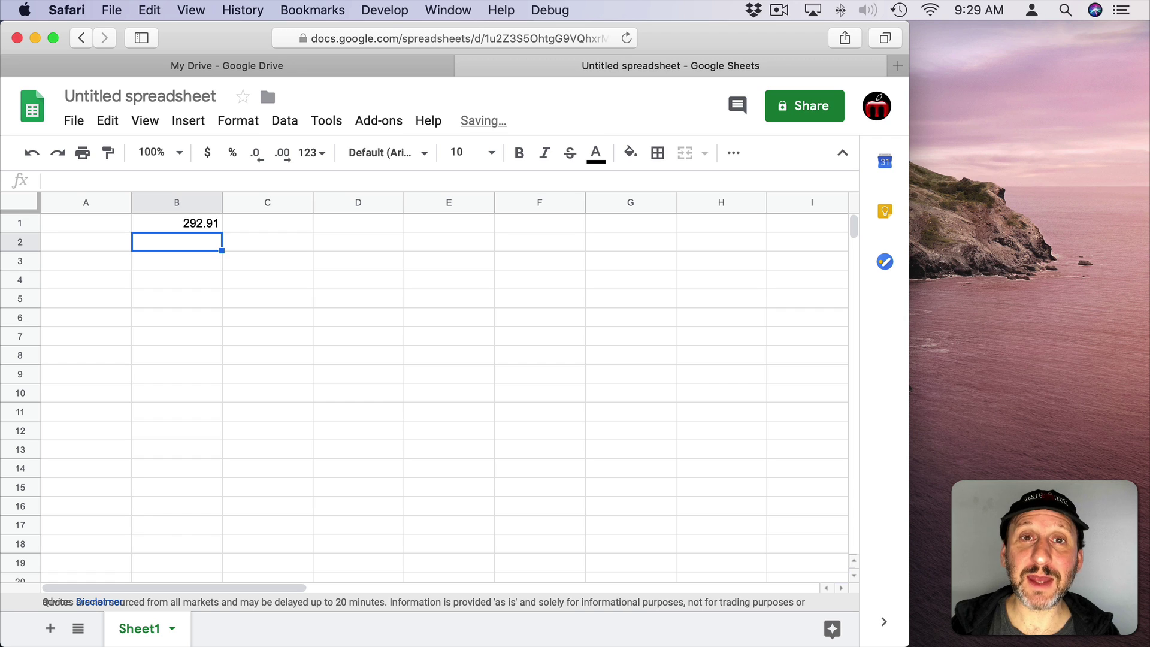
{"action": "left_click", "coordinate": [160, 228]}
- Put AAPL in A1 and change B1's formula to =GOOGLEFINANCE(A1)
{"action": "left_click", "coordinate": [82, 229]}
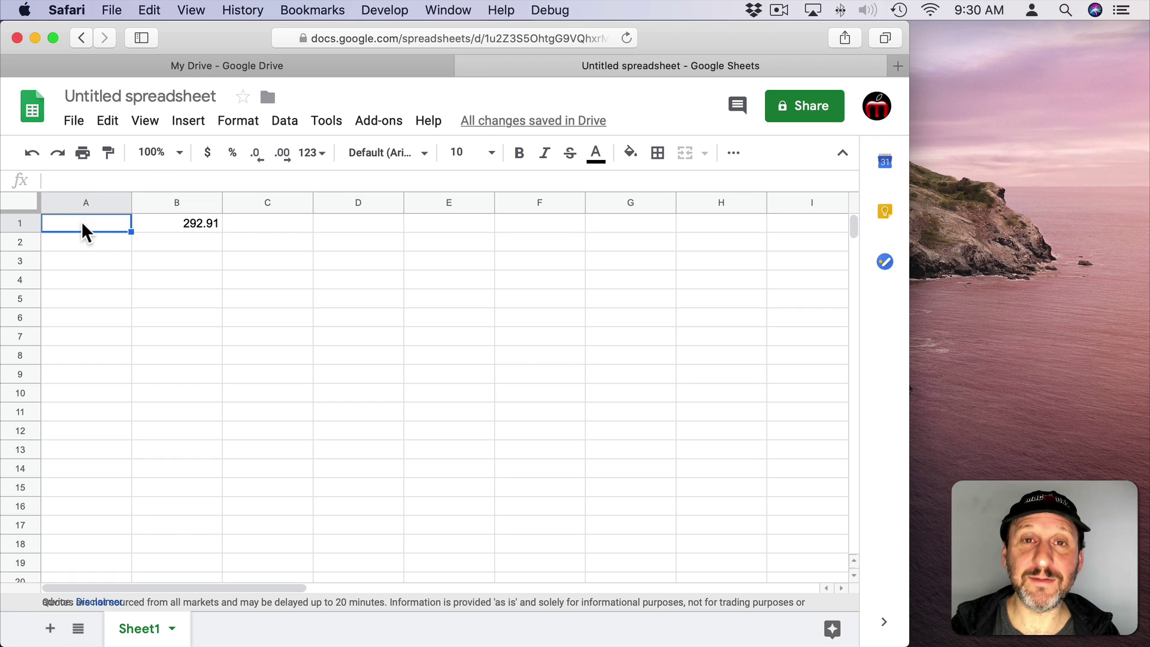
{"action": "type", "text": "AAPL"}
{"action": "key", "text": "Return"}
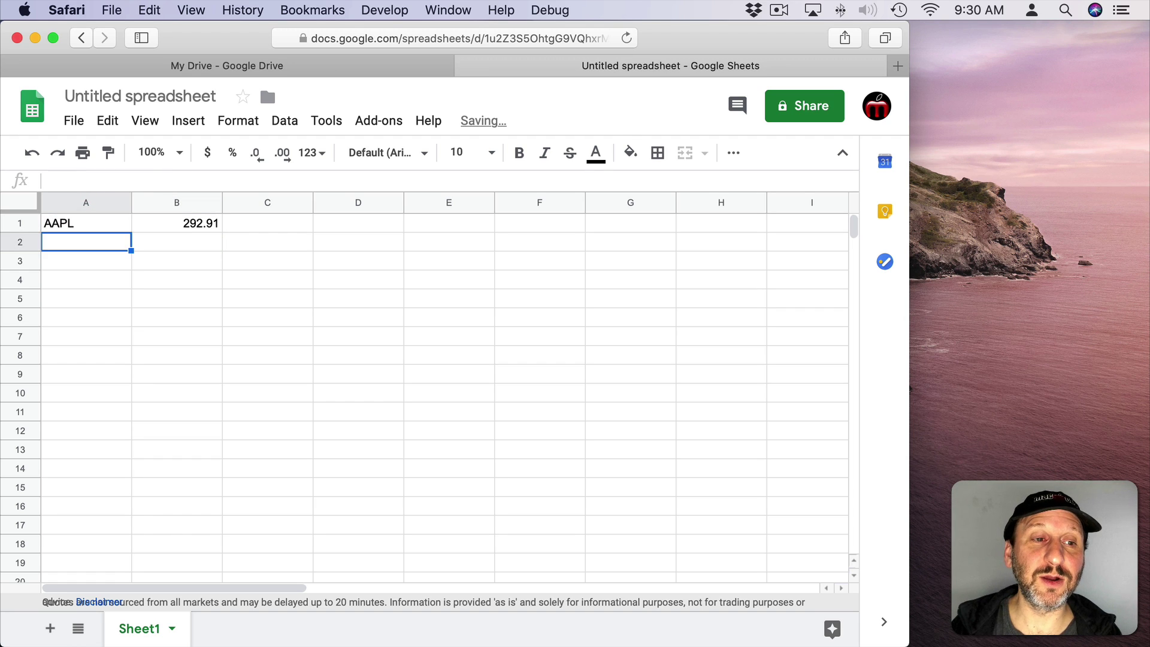
{"action": "left_click", "coordinate": [179, 231]}
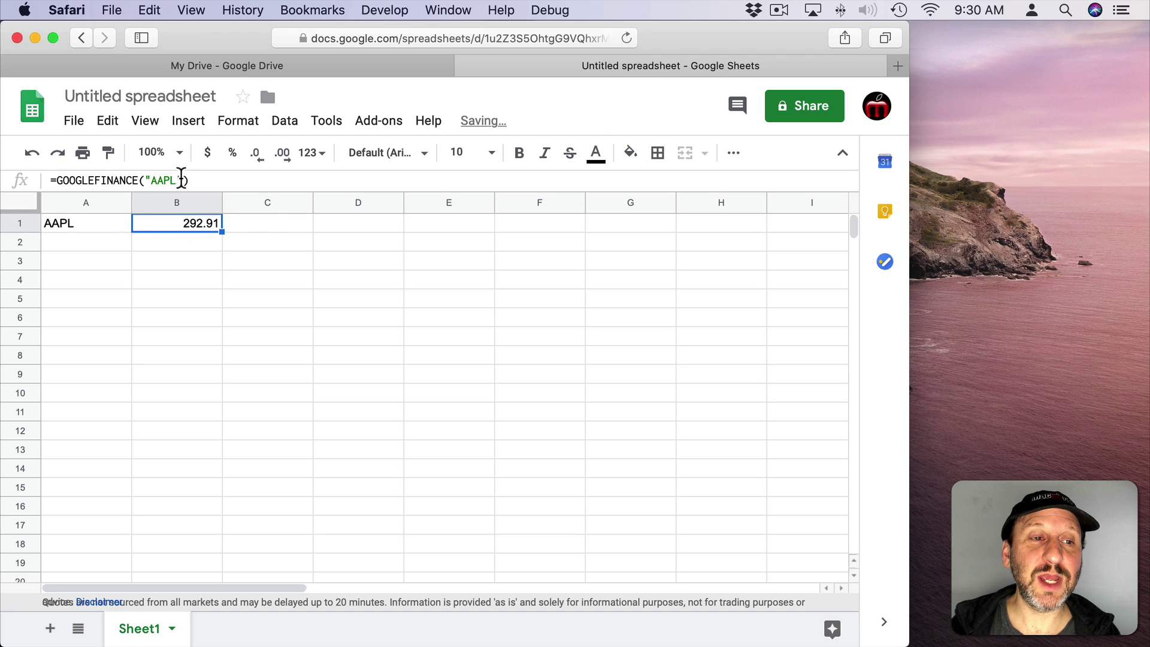
{"action": "left_click_drag", "start_coordinate": [183, 179], "coordinate": [145, 179]}
{"action": "key", "text": "BackSpace"}
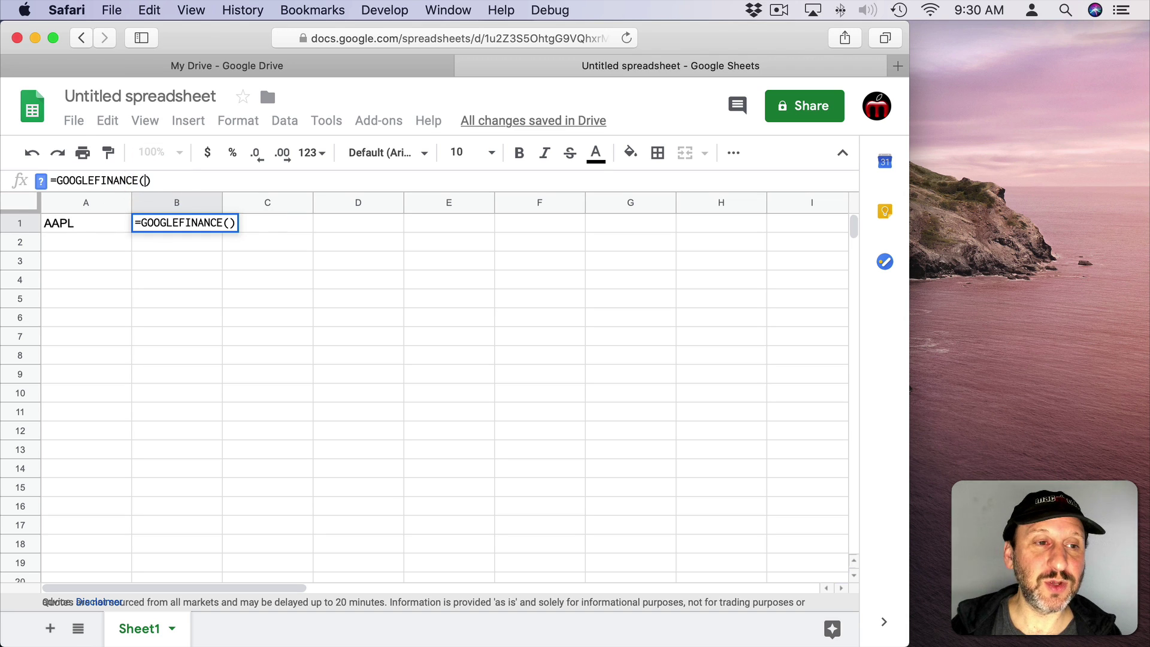
{"action": "left_click", "coordinate": [90, 225]}
{"action": "key", "text": "Return"}
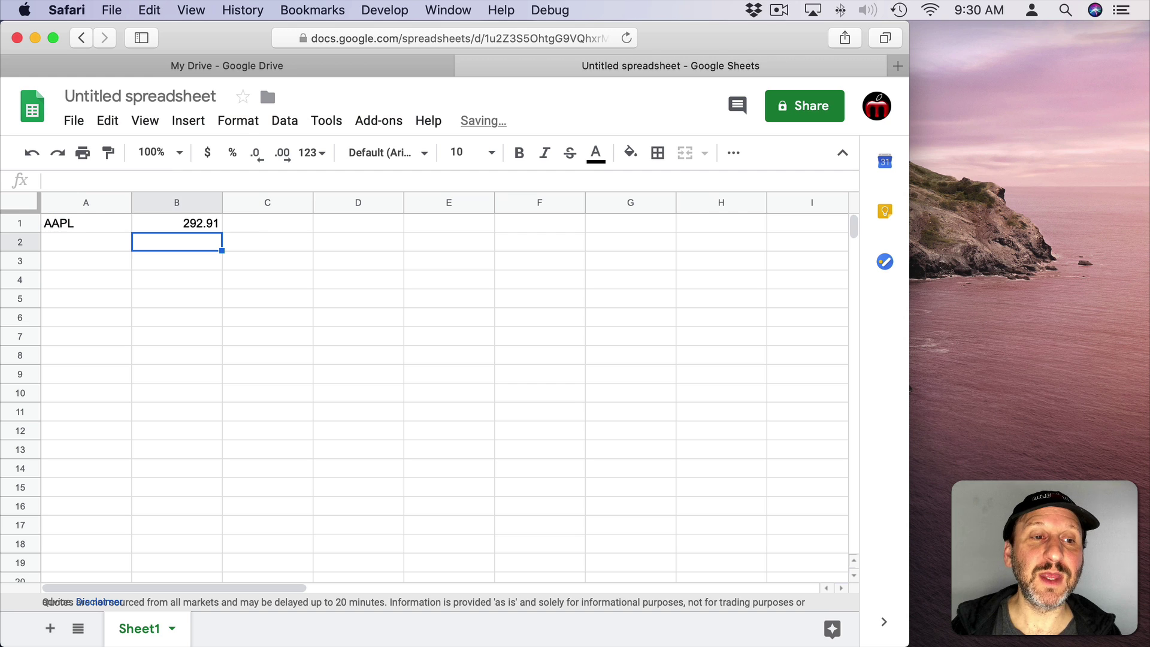
- Add ticker MSFT in A2 and copy B1's price formula into B2
{"action": "left_click", "coordinate": [75, 245]}
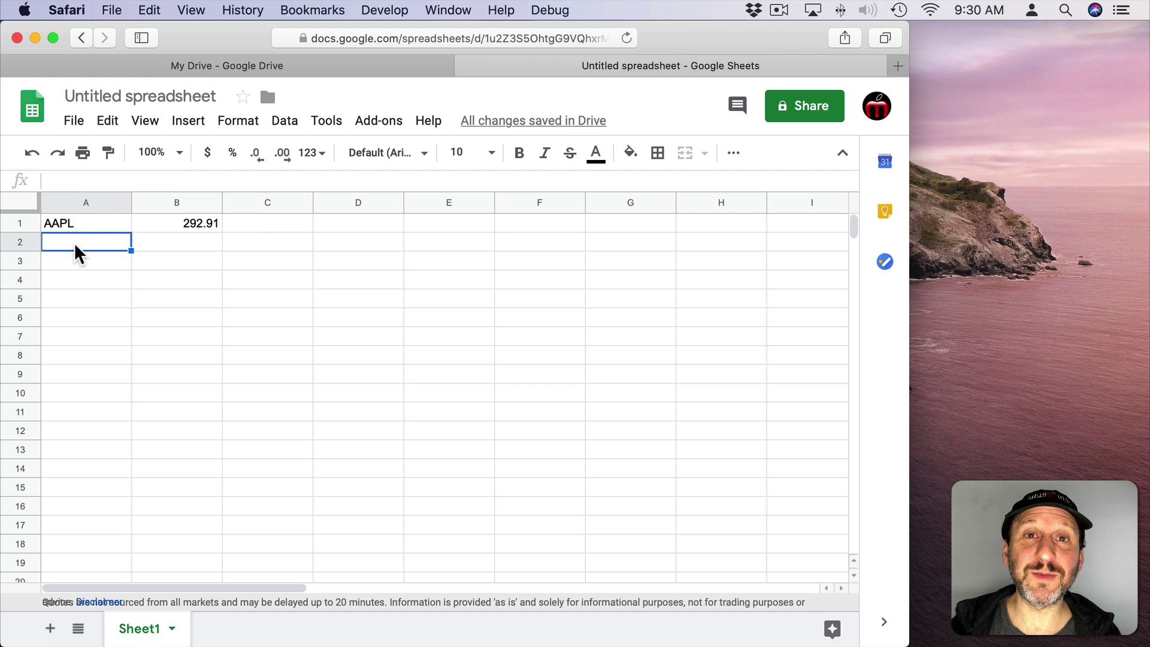
{"action": "type", "text": "MSFT"}
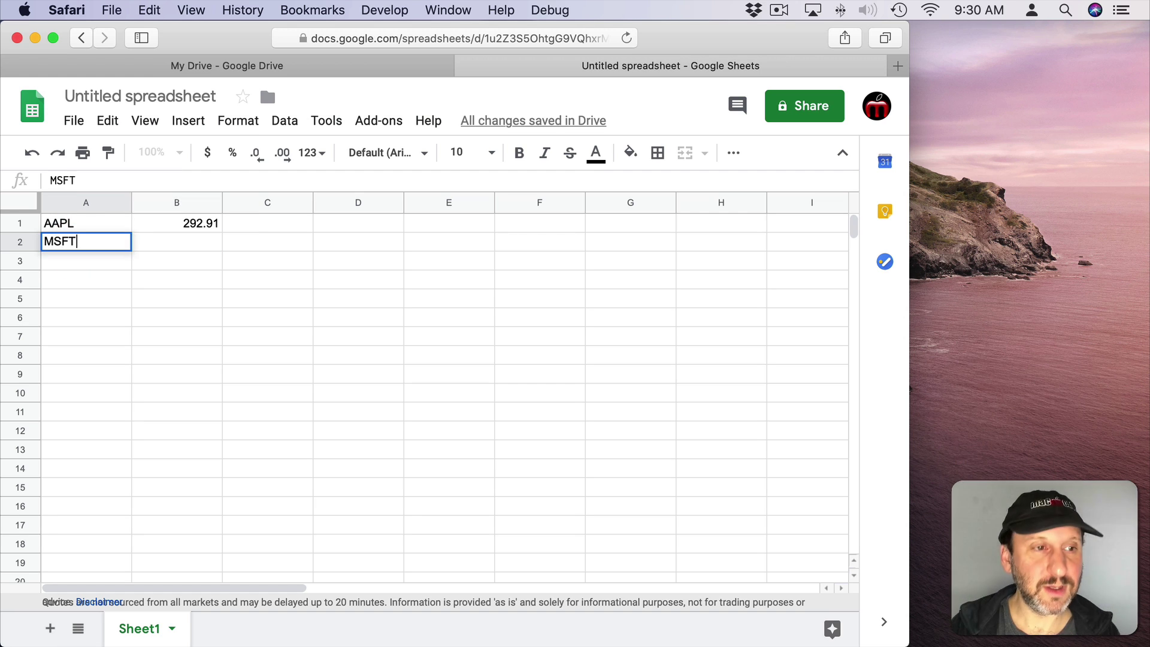
{"action": "key", "text": "Tab"}
{"action": "left_click", "coordinate": [170, 224]}
{"action": "key", "text": "super+c"}
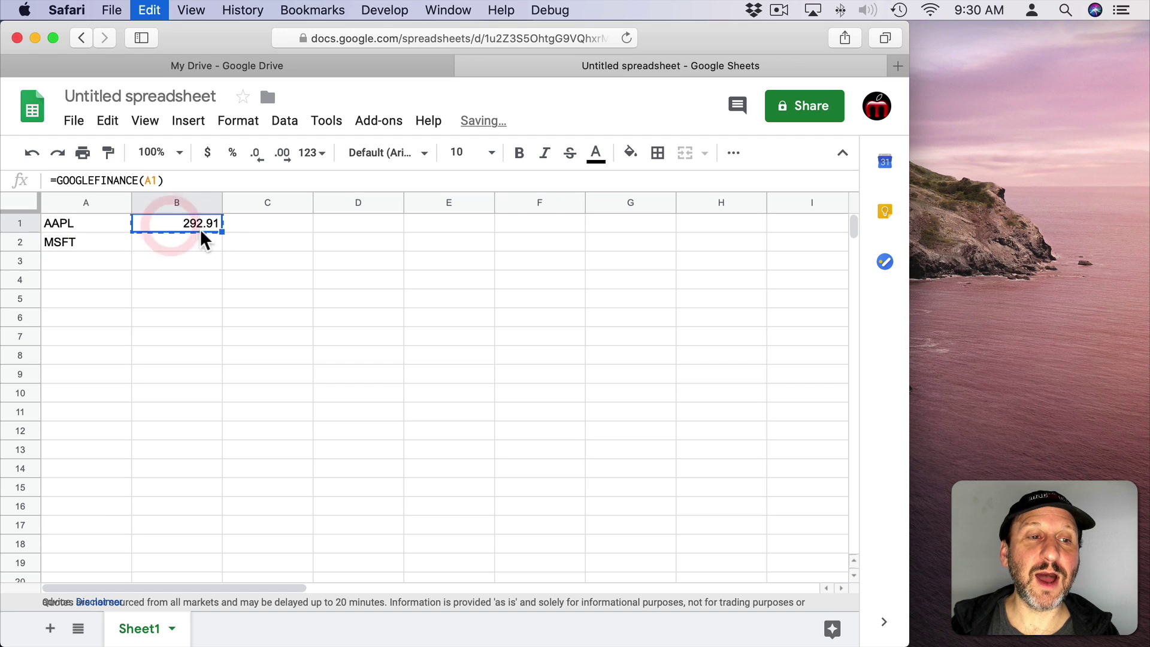
{"action": "left_click", "coordinate": [179, 243]}
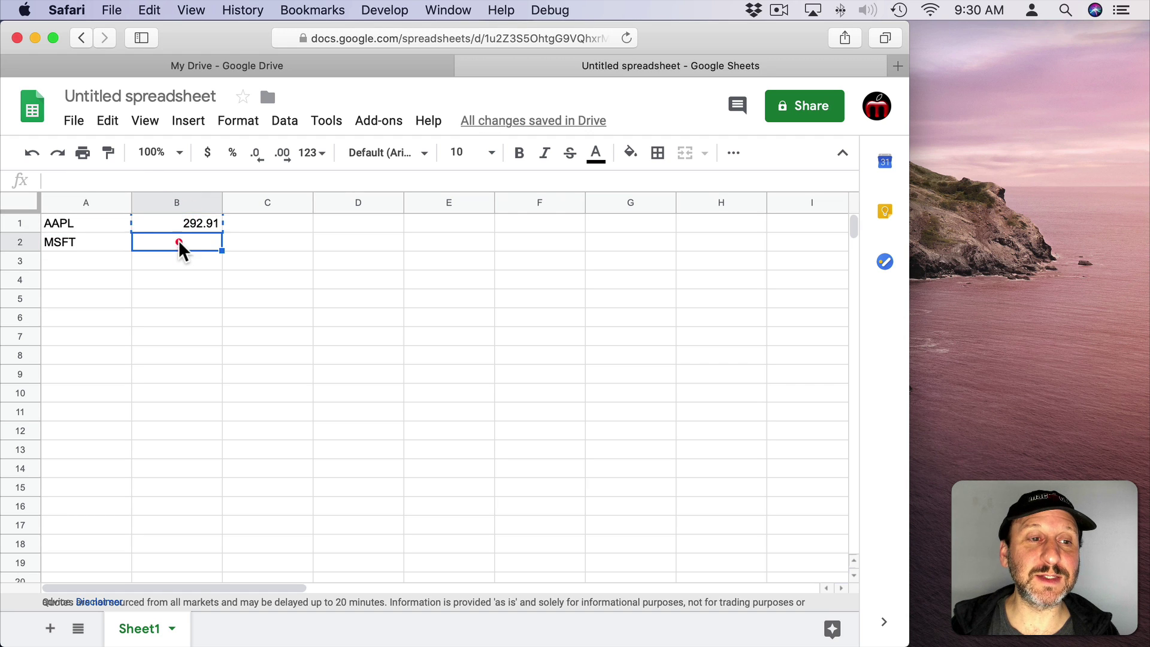
{"action": "key", "text": "super+v"}
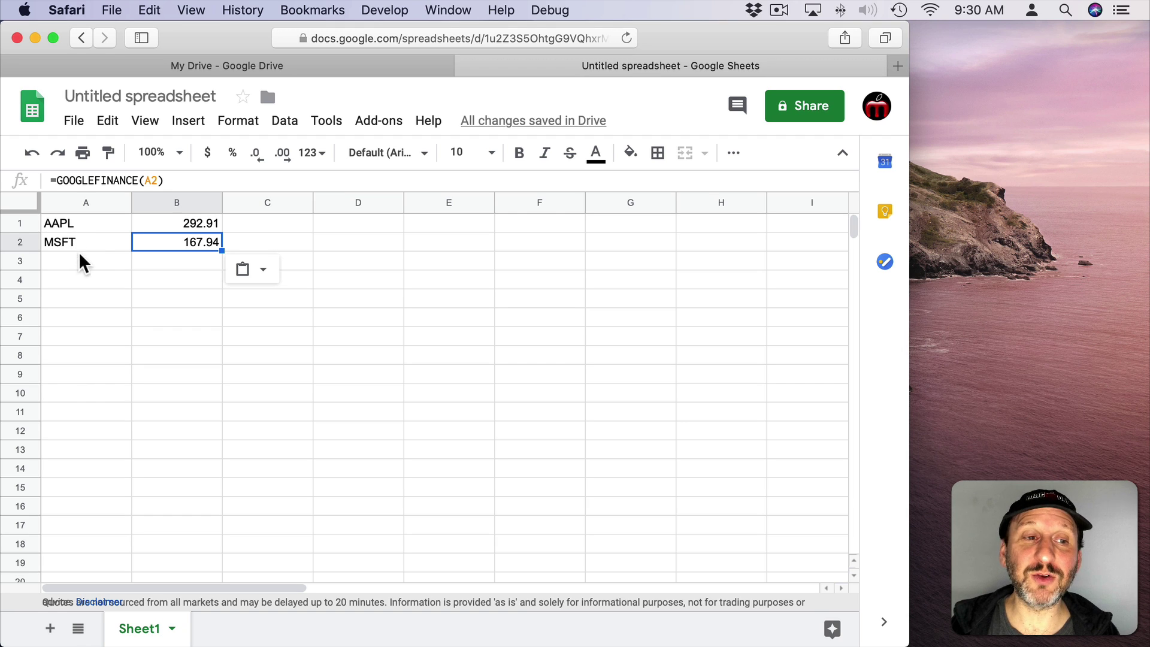
- Fill the price formula into B3:B6 for the remaining tickers
{"action": "left_click", "coordinate": [73, 262]}
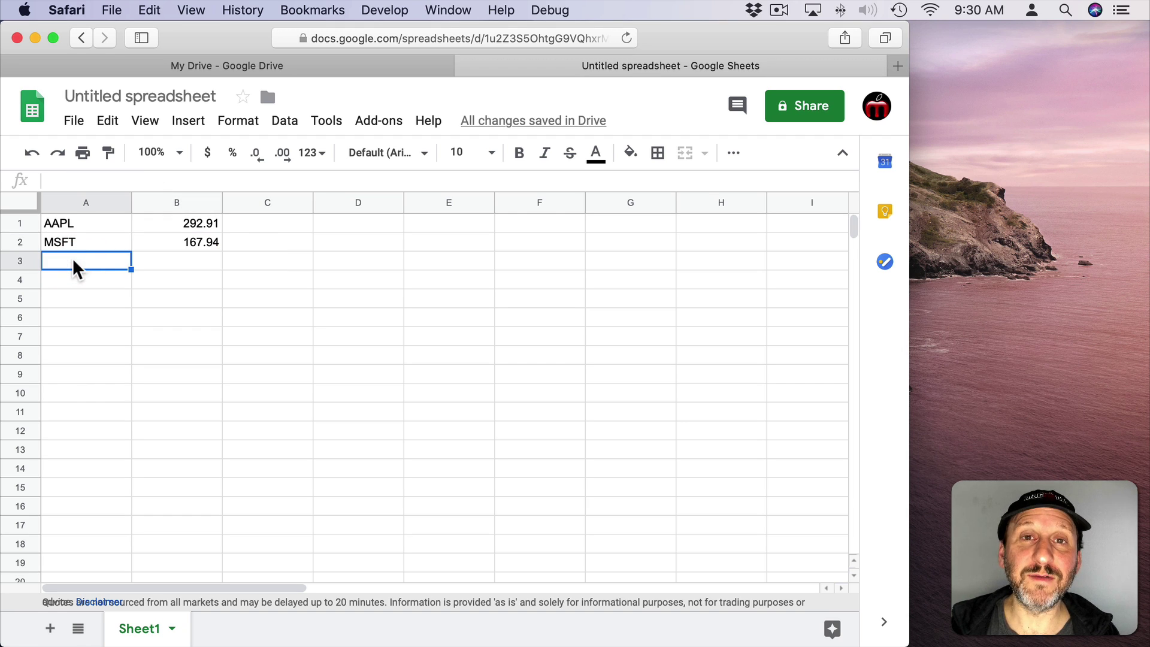
{"action": "left_click", "coordinate": [197, 242]}
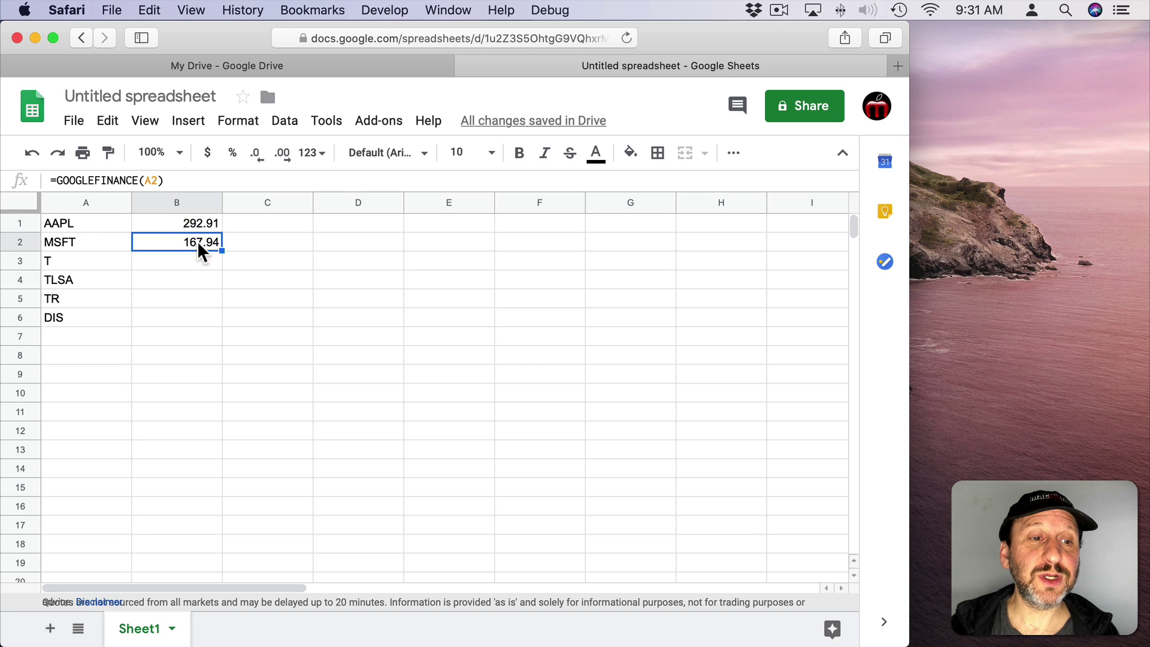
{"action": "key", "text": "super+c"}
{"action": "left_click", "coordinate": [186, 257]}
{"action": "left_click", "coordinate": [174, 316], "text": "shift"}
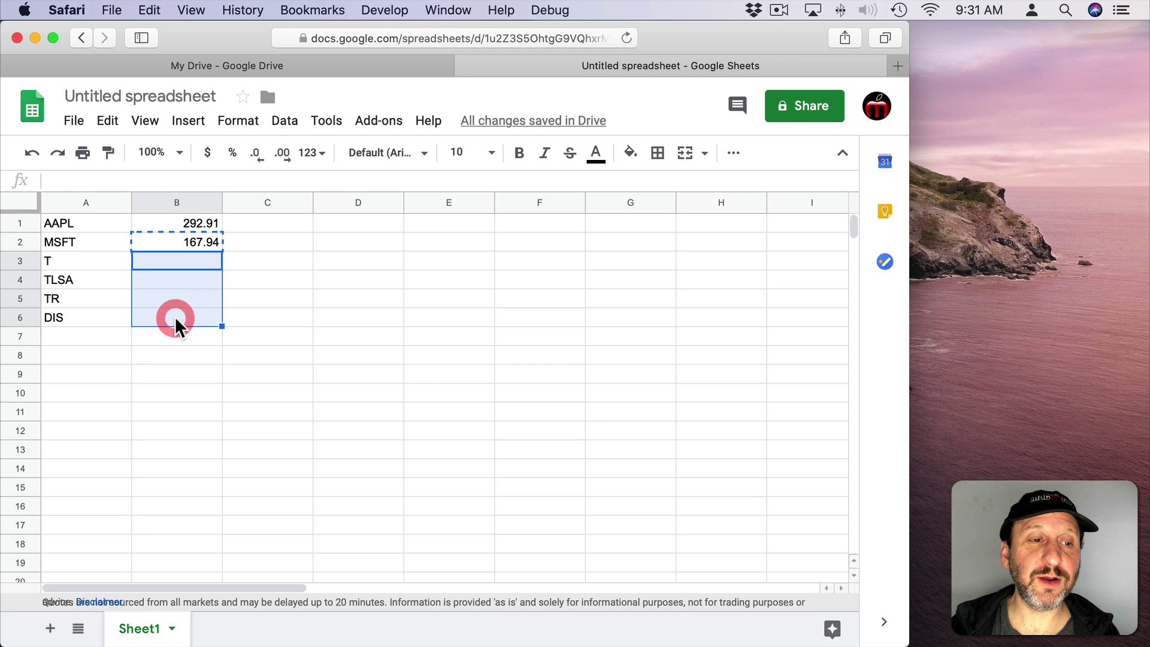
{"action": "key", "text": "super+v"}
{"action": "left_click", "coordinate": [260, 224]}
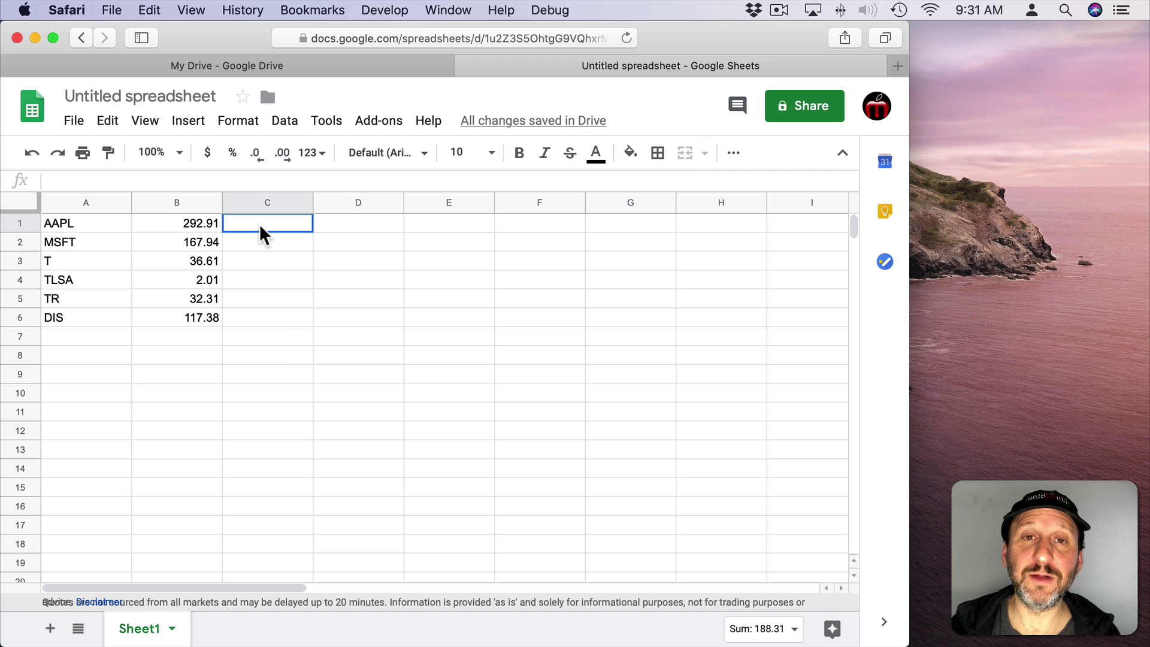
- Enter =GOOGLEFINANCE(A1,"volume") in C1 and copy it down to C2:C6
{"action": "type", "text": "="}
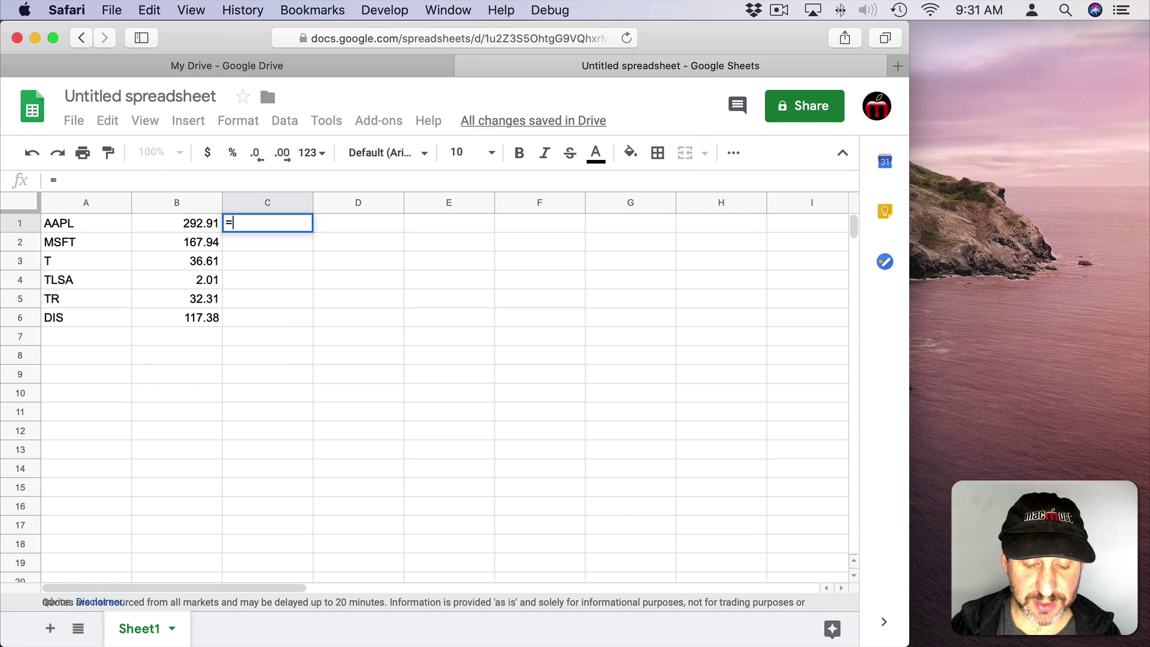
{"action": "type", "text": "GOO"}
{"action": "left_click", "coordinate": [274, 245]}
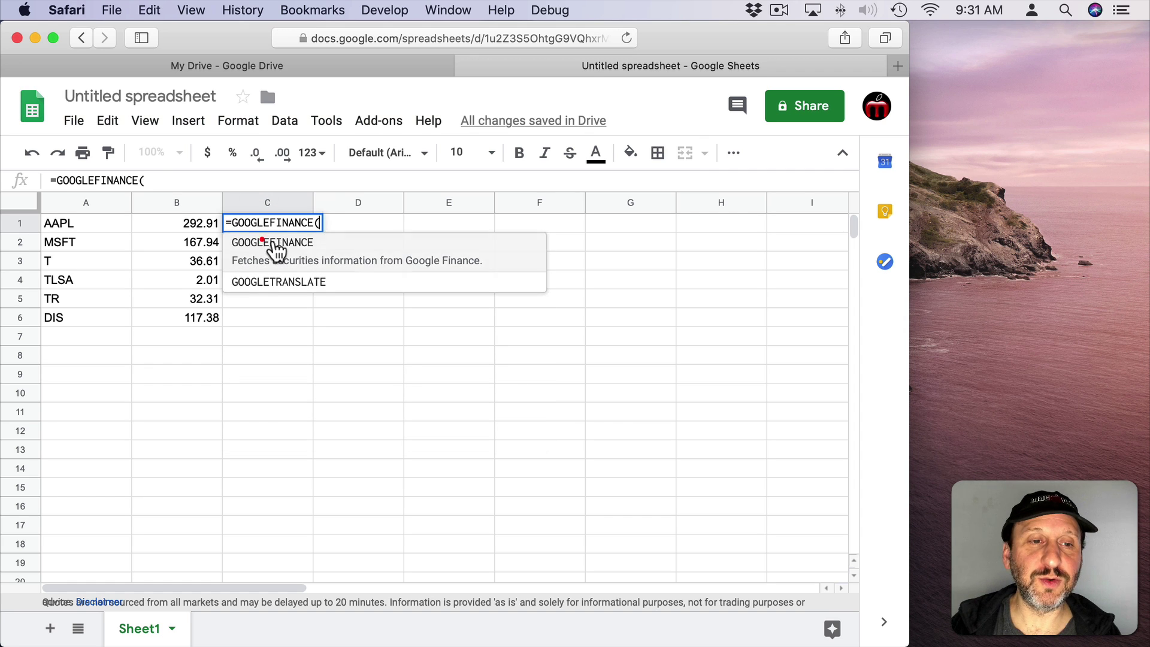
{"action": "left_click", "coordinate": [98, 226]}
{"action": "type", "text": ","}
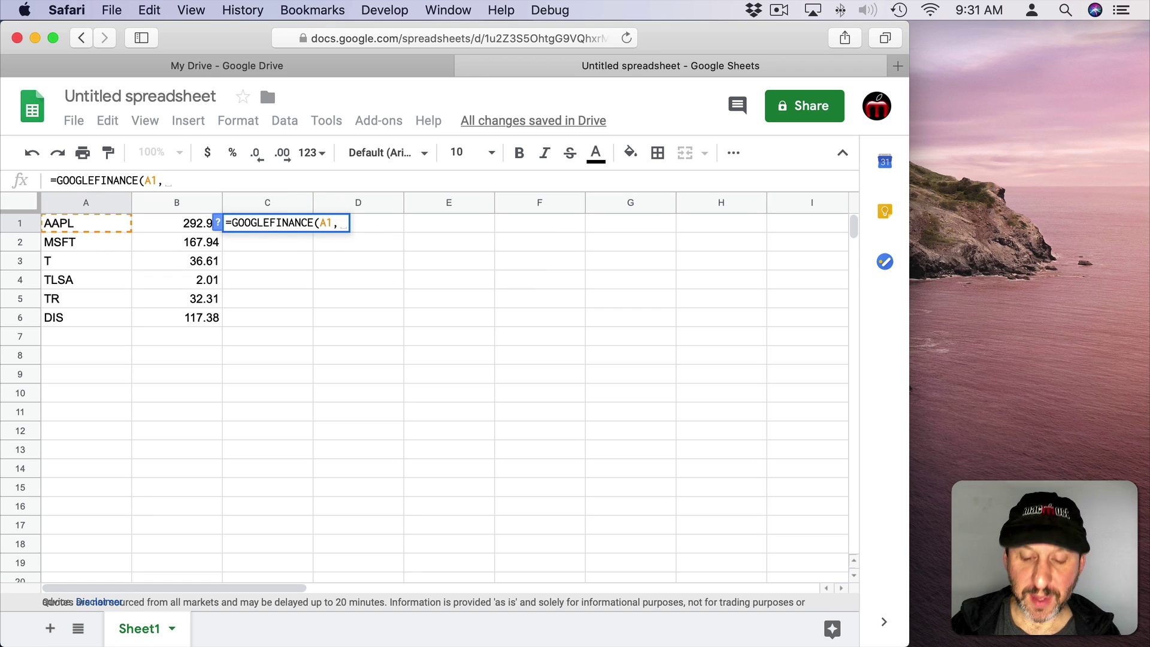
{"action": "type", "text": "\"v"}
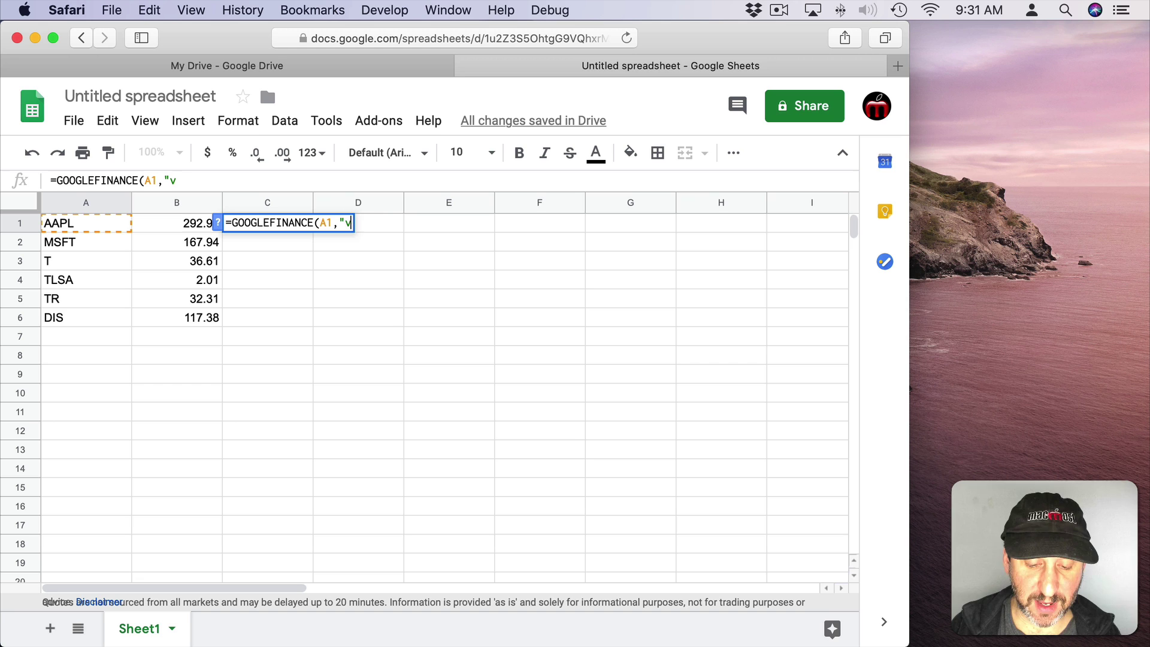
{"action": "type", "text": "olume\")"}
{"action": "key", "text": "Return"}
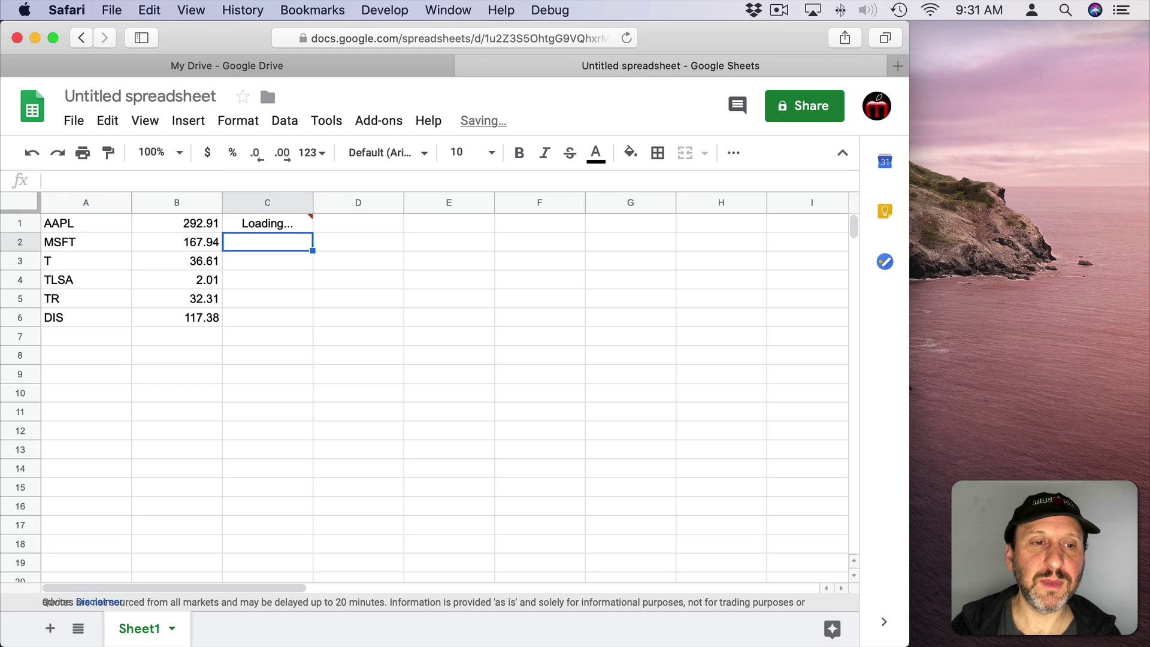
{"action": "left_click", "coordinate": [282, 225]}
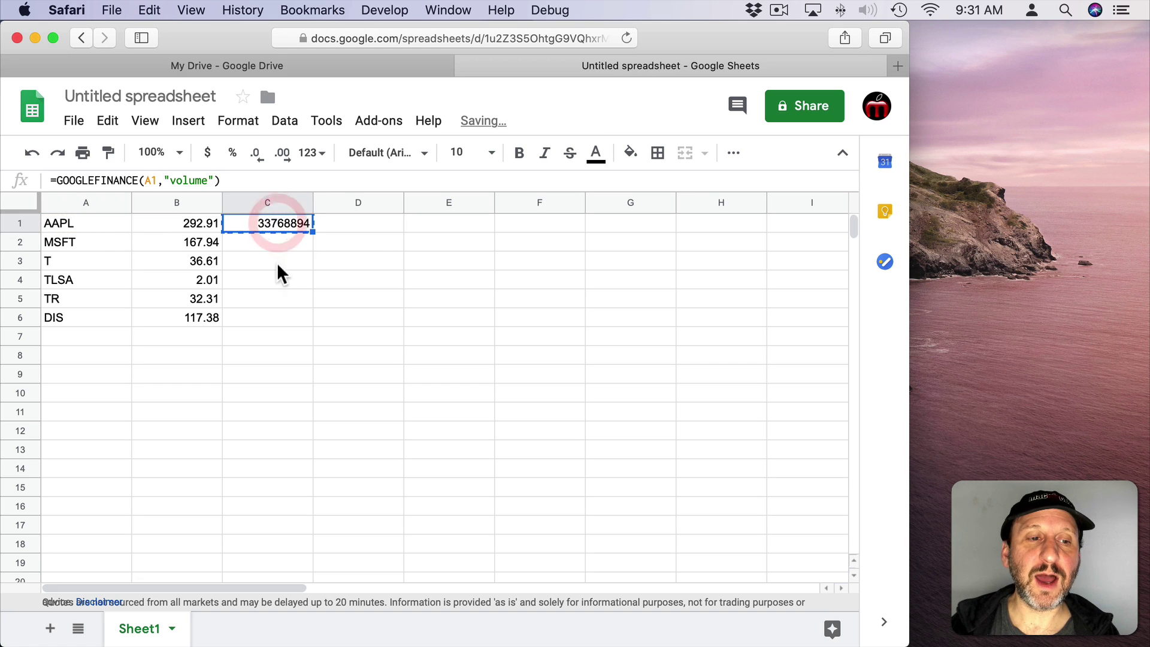
{"action": "key", "text": "super+c"}
{"action": "left_click", "coordinate": [272, 321]}
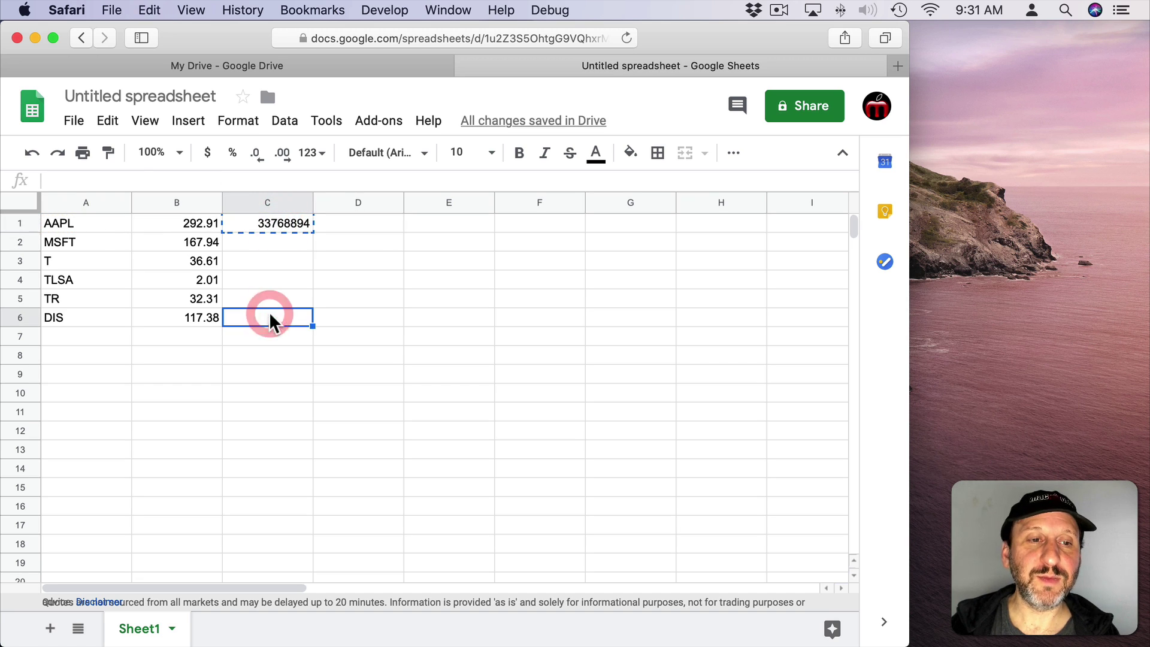
{"action": "left_click", "coordinate": [275, 245], "text": "shift"}
{"action": "key", "text": "super+v"}
{"action": "left_click", "coordinate": [358, 223]}
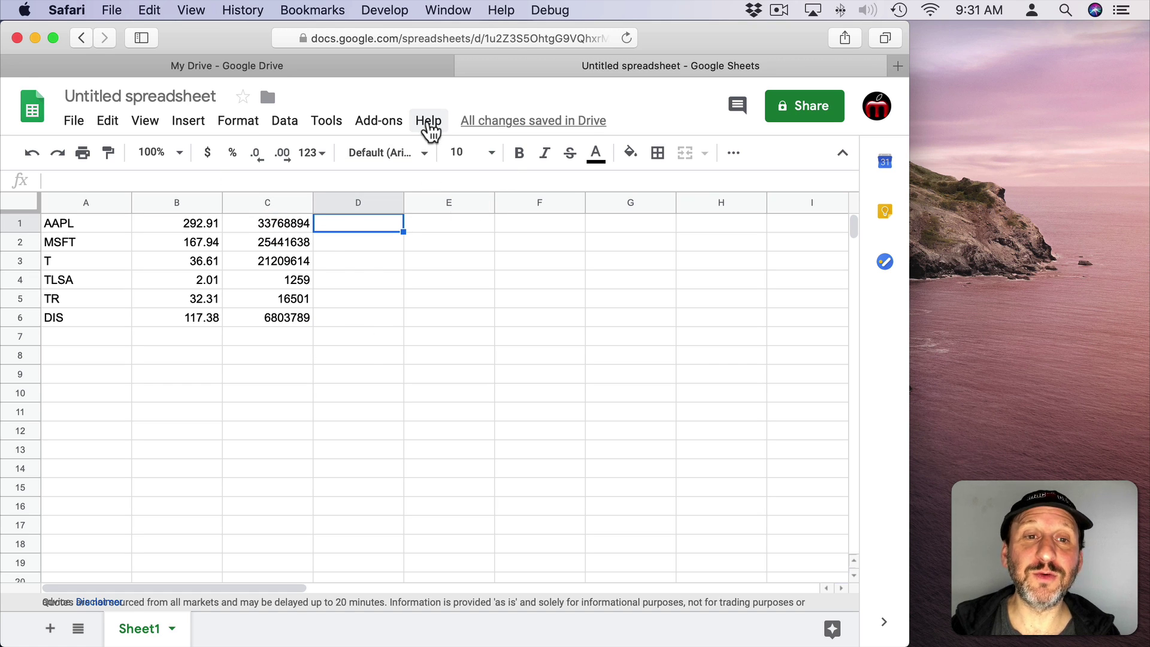
{"action": "left_click", "coordinate": [428, 121]}
- Filter the Sheets function list for 'googlefin' and open the GOOGLEFINANCE help article
{"action": "left_click", "coordinate": [486, 375]}
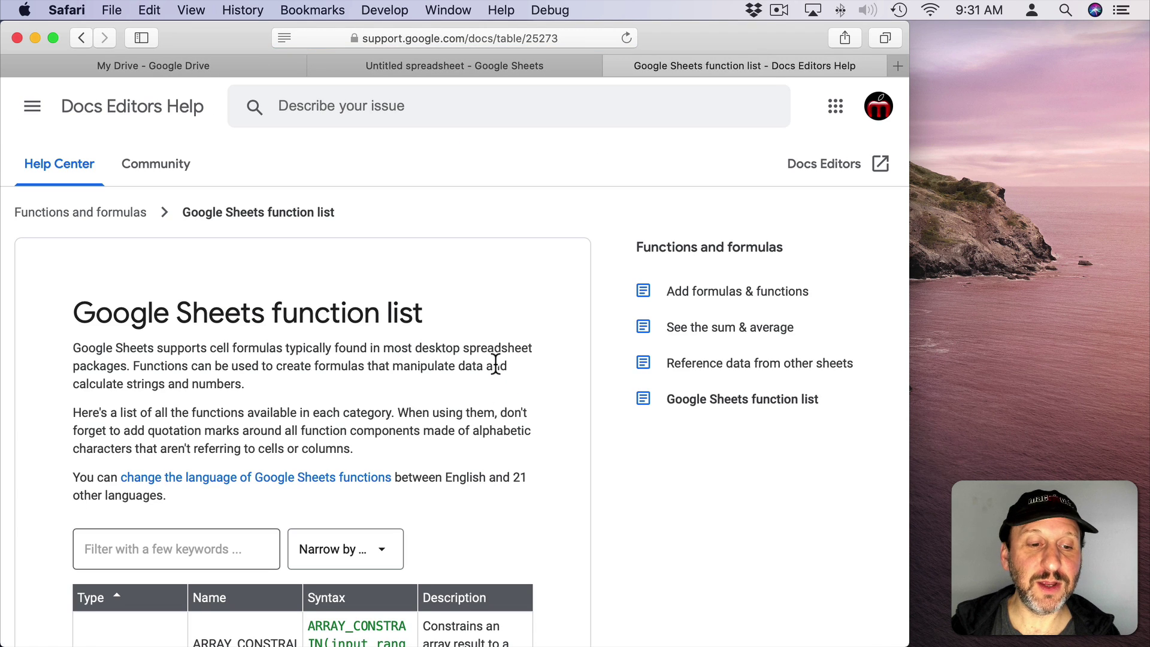
{"action": "scroll", "coordinate": [496, 364], "scroll_direction": "down", "scroll_amount": 2}
{"action": "left_click", "coordinate": [150, 423]}
{"action": "type", "text": "google"}
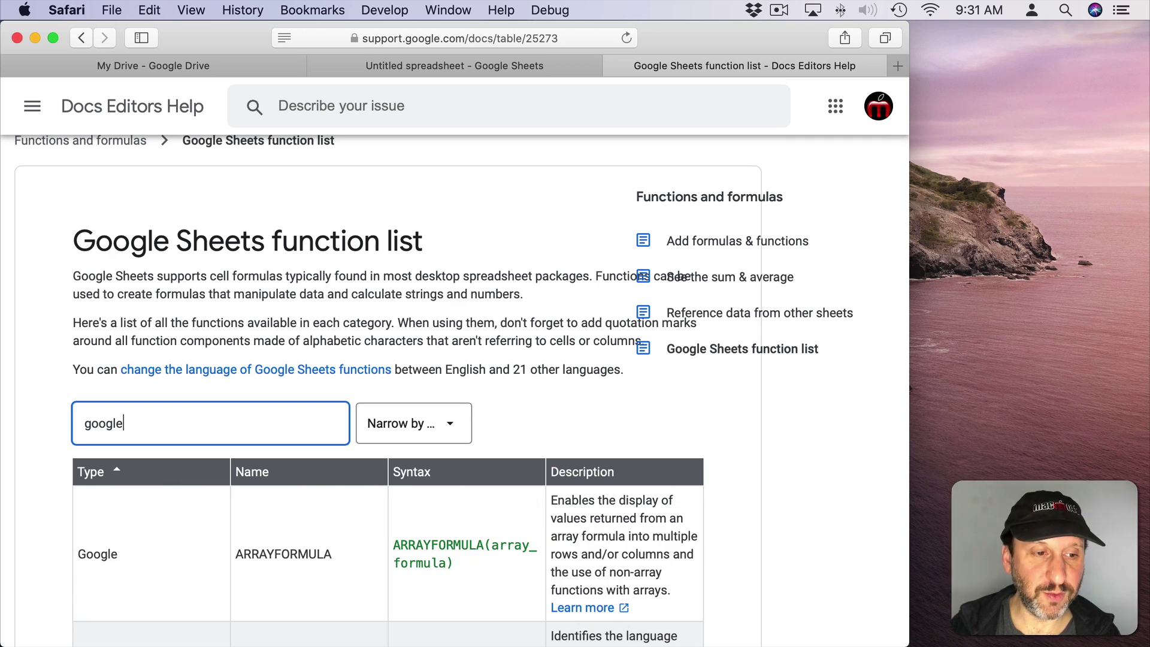
{"action": "type", "text": "fin"}
{"action": "left_click", "coordinate": [621, 561]}
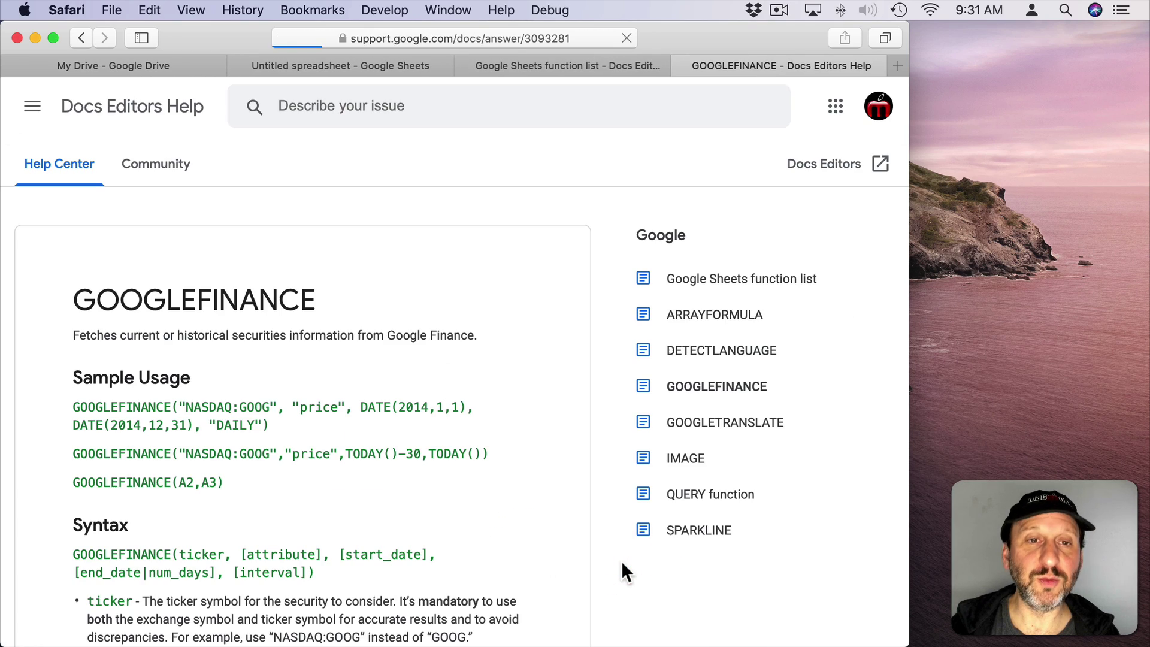
- Review the attribute list, including volume and marketcap, then return to the spreadsheet
{"action": "scroll", "coordinate": [433, 460], "scroll_direction": "down", "scroll_amount": 10}
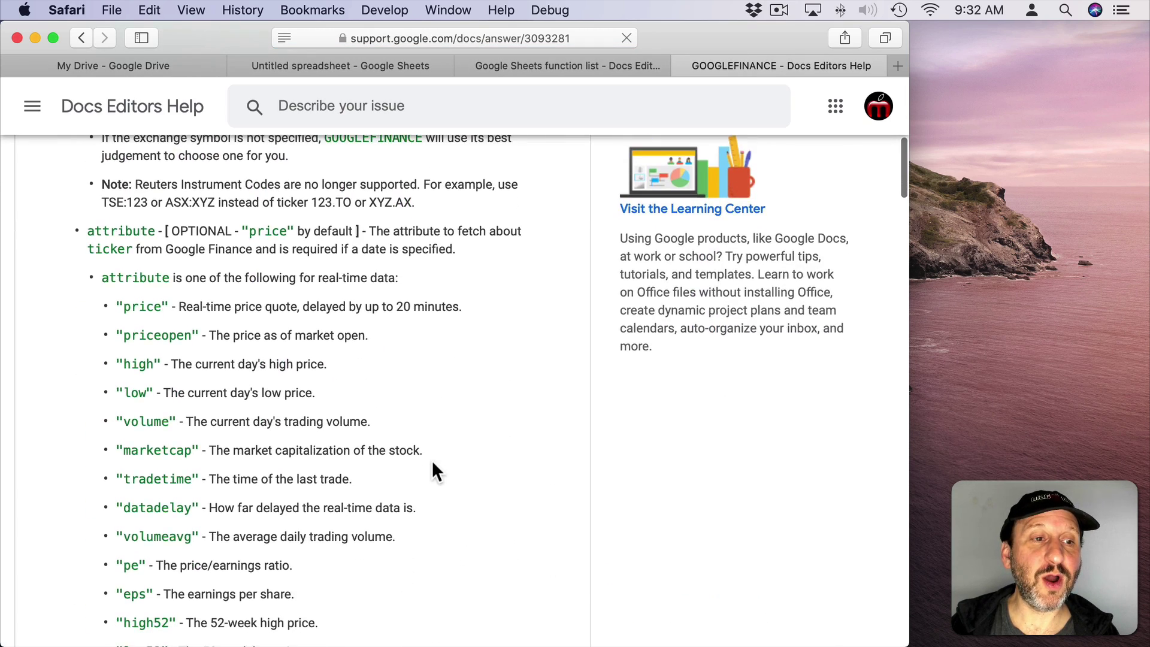
{"action": "scroll", "coordinate": [432, 470], "scroll_direction": "down", "scroll_amount": 2}
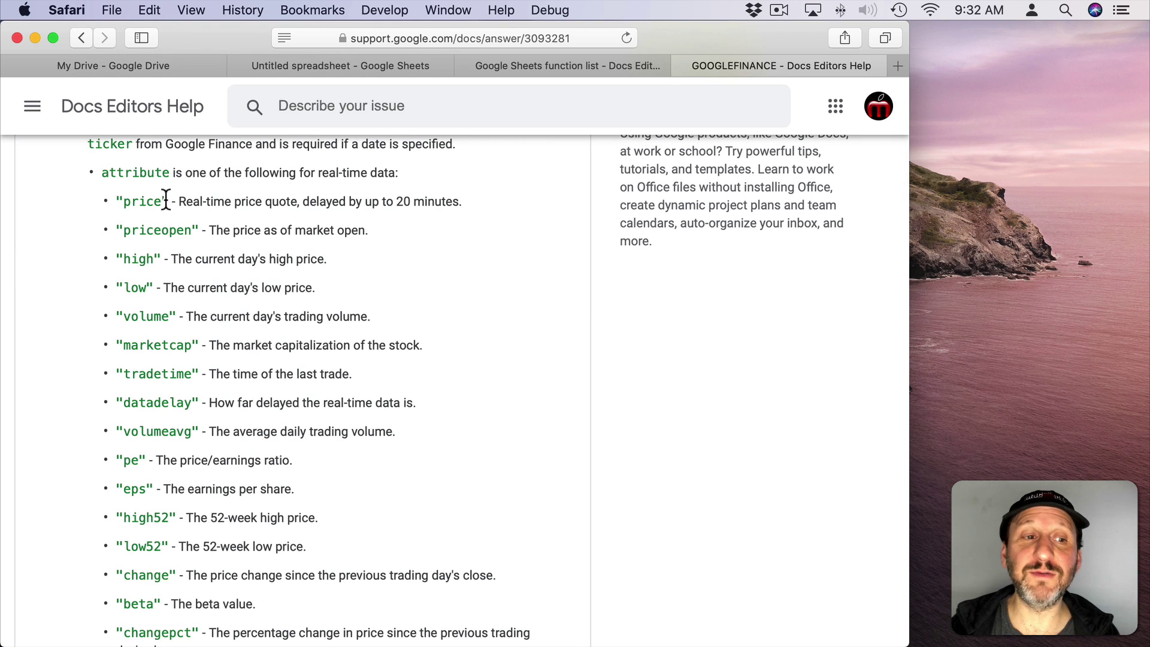
{"action": "left_click_drag", "start_coordinate": [116, 316], "coordinate": [177, 316]}
{"action": "double_click", "coordinate": [158, 345]}
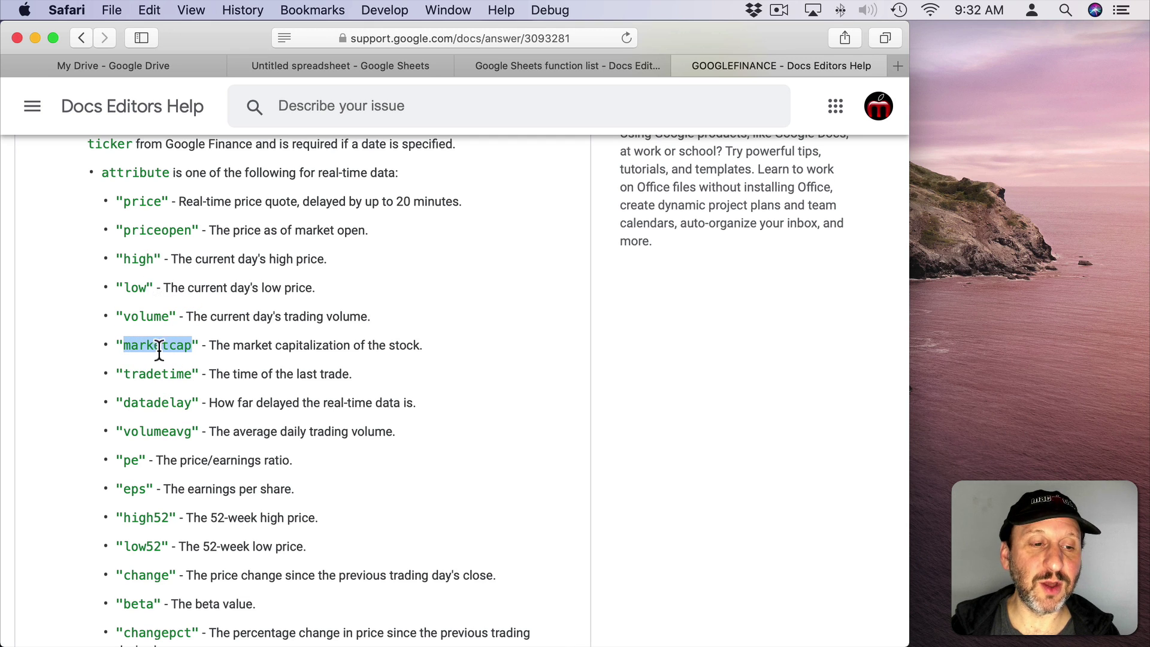
{"action": "scroll", "coordinate": [165, 463], "scroll_direction": "down", "scroll_amount": 10}
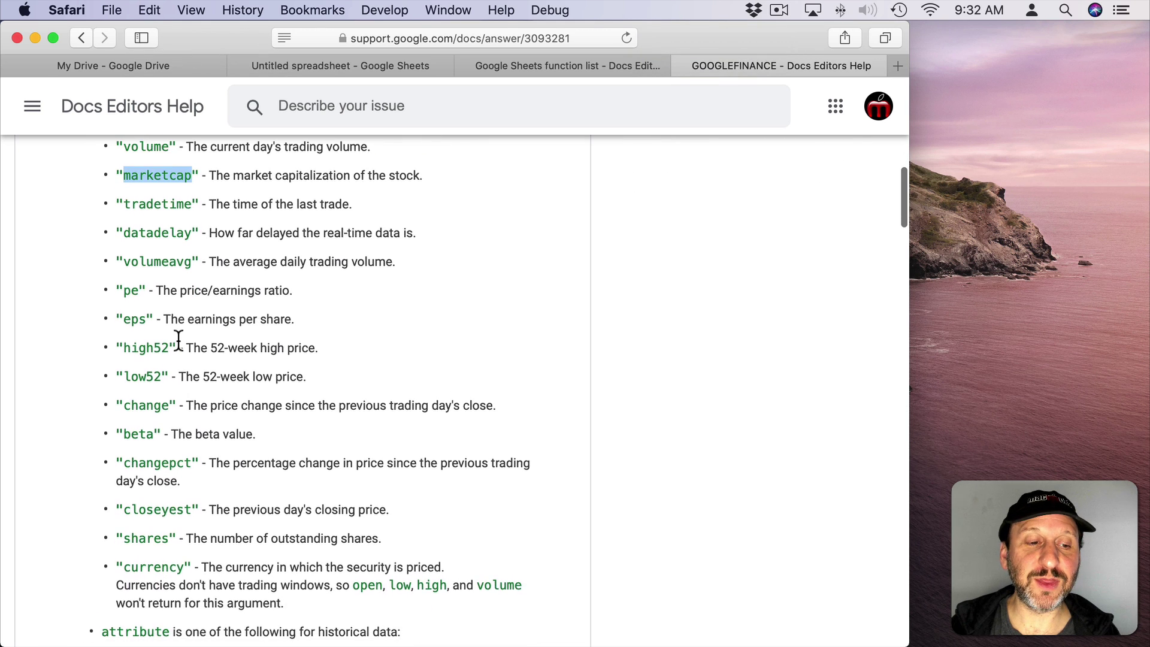
{"action": "key", "text": "super+2"}
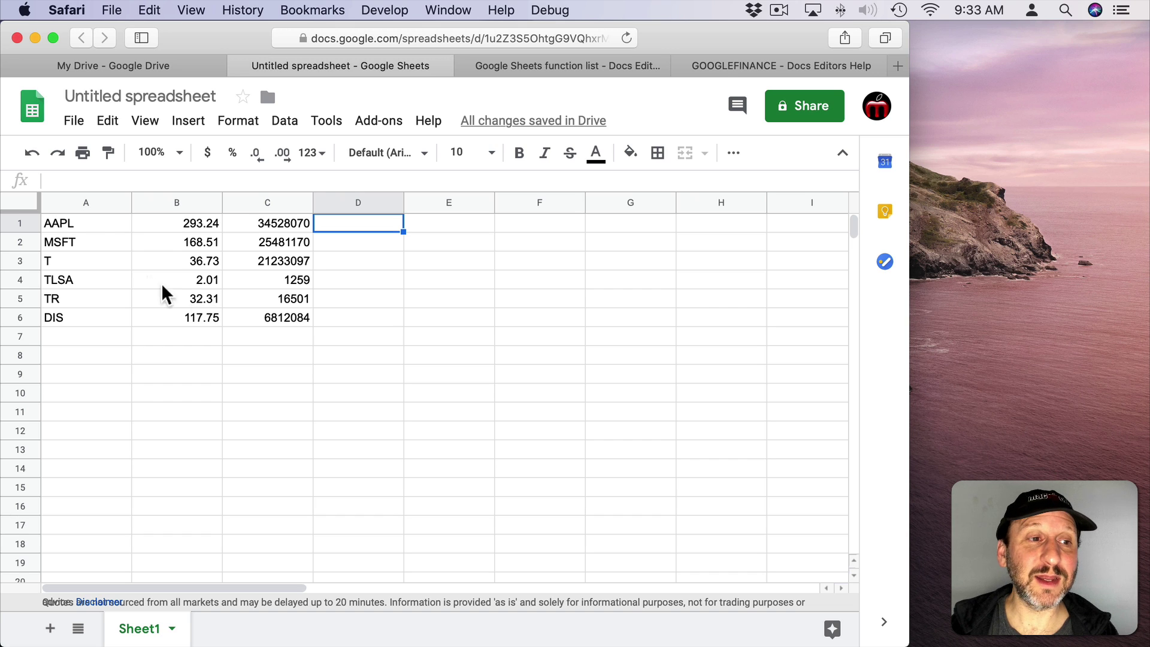
- Copy the A1:C6 ticker, price and volume table and switch to Numbers
{"action": "left_click", "coordinate": [79, 225]}
{"action": "left_click", "coordinate": [273, 326], "text": "shift"}
{"action": "key", "text": "super+c"}
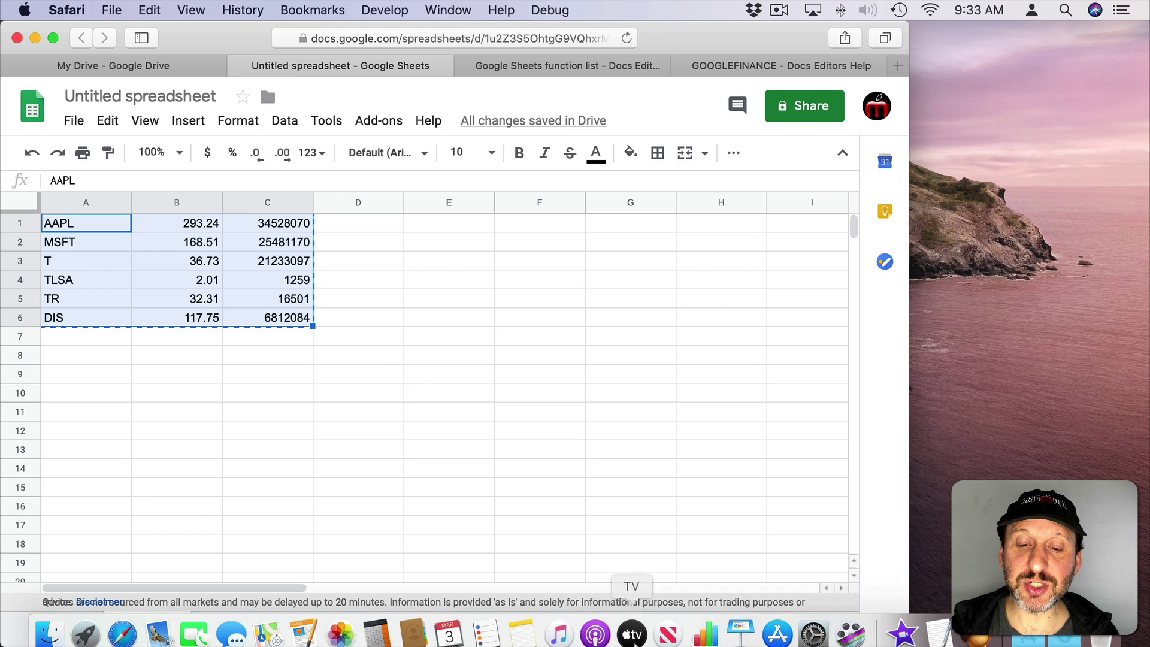
{"action": "left_click", "coordinate": [701, 626]}
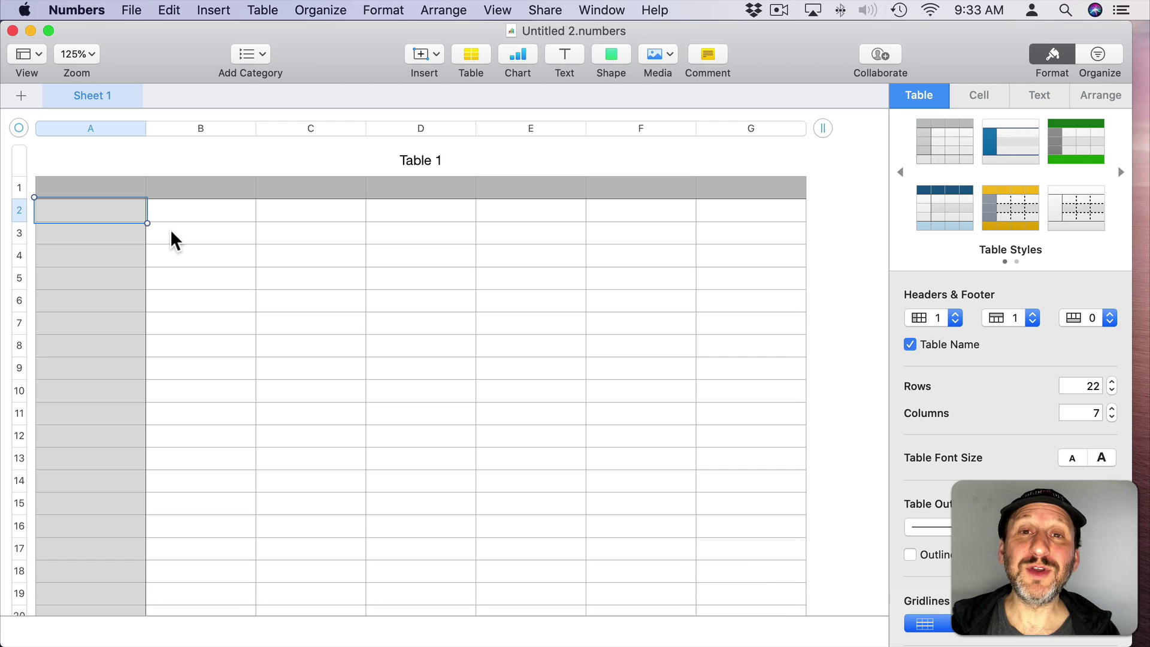
- Replace a plain paste with Edit > Paste and Match Style in Numbers' table
{"action": "key", "text": "super+v"}
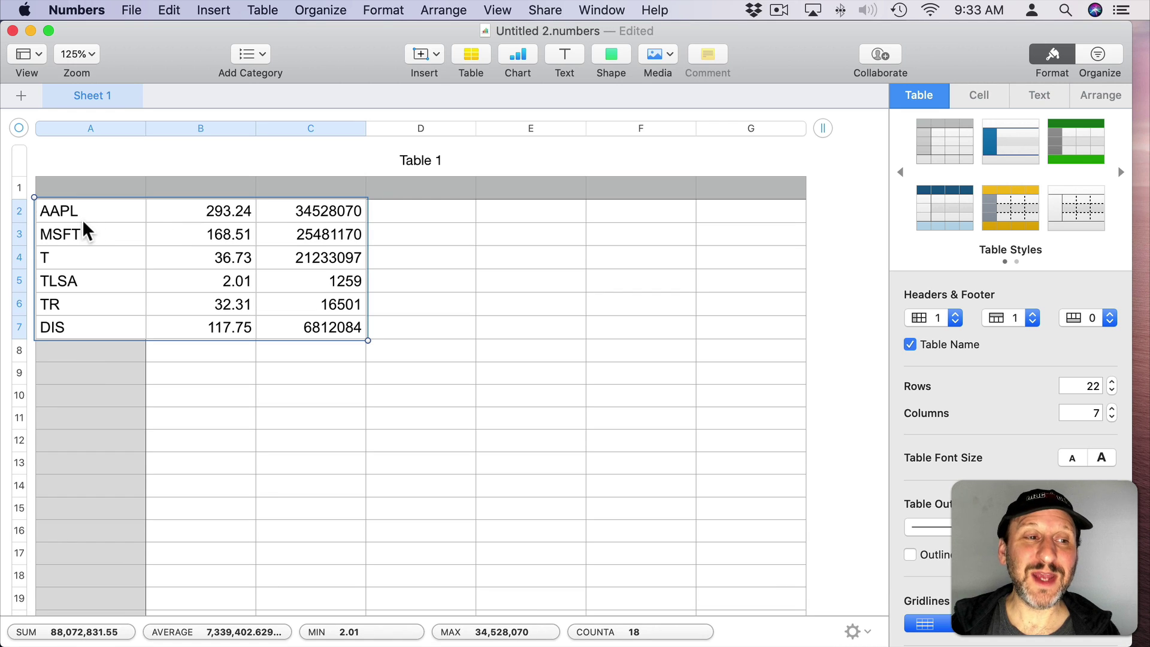
{"action": "key", "text": "super+z"}
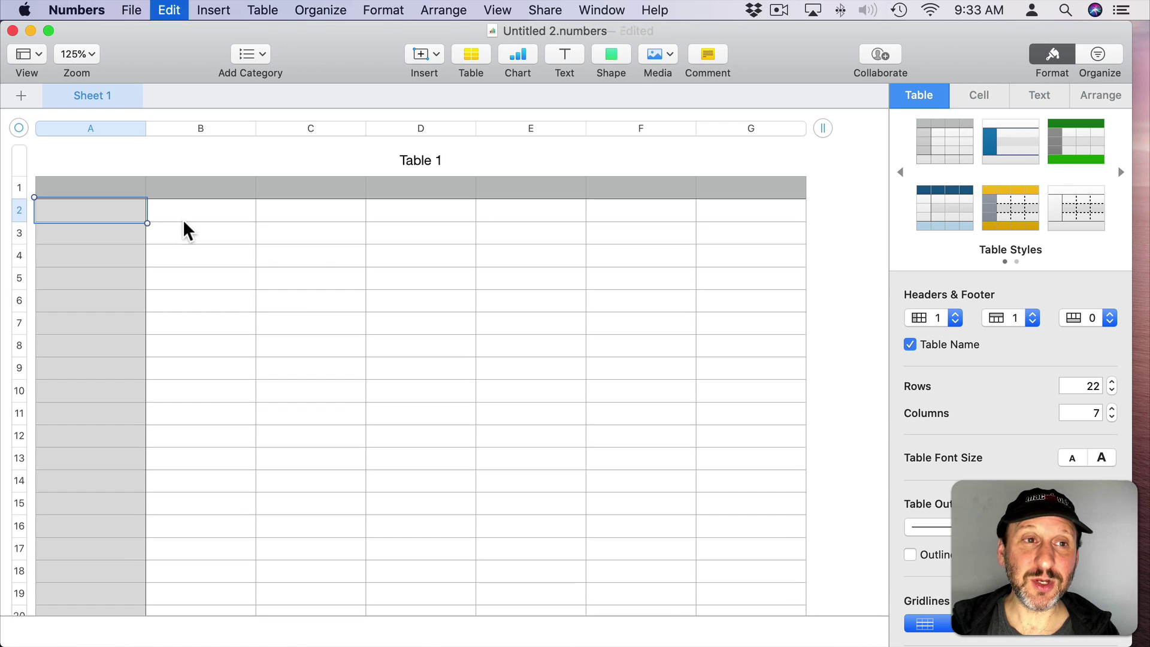
{"action": "left_click", "coordinate": [170, 11]}
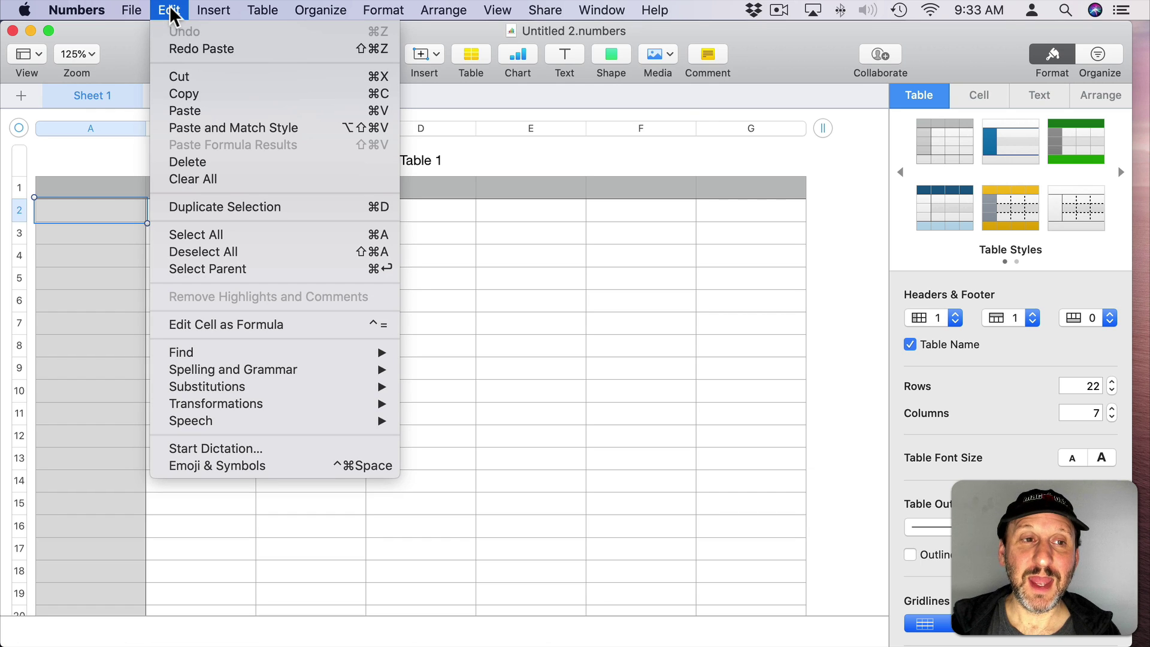
{"action": "left_click", "coordinate": [197, 128]}
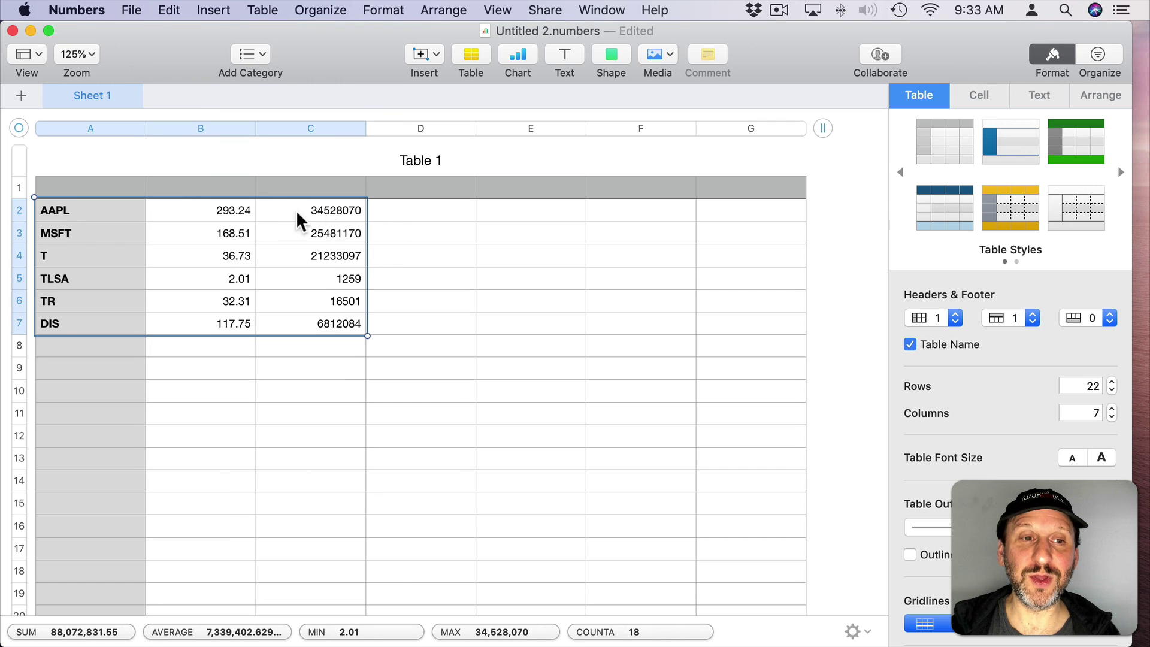
- Format column B prices as currency and column C volumes with thousands separators
{"action": "left_click", "coordinate": [214, 129]}
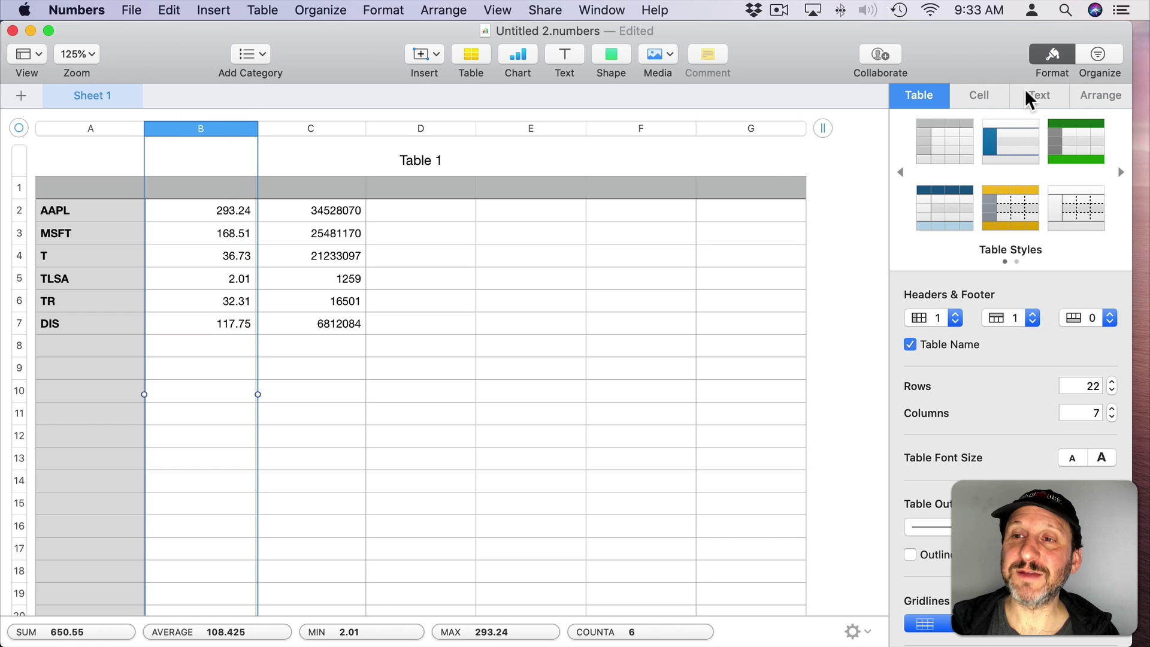
{"action": "left_click", "coordinate": [975, 95]}
{"action": "left_click", "coordinate": [980, 153]}
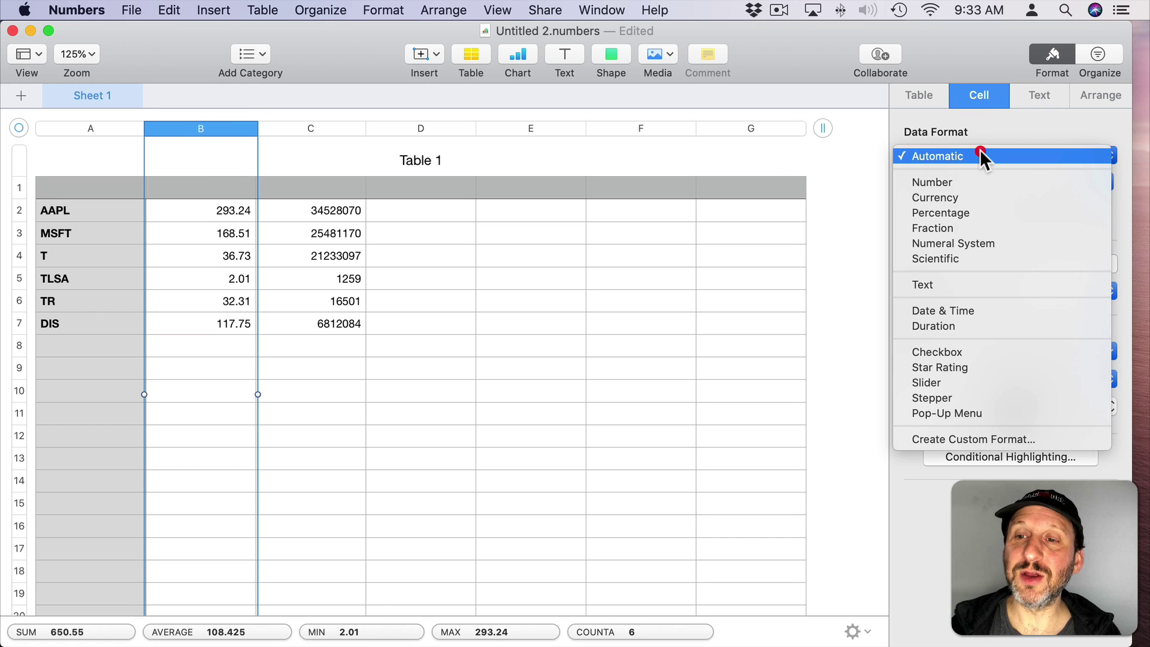
{"action": "left_click", "coordinate": [957, 196]}
{"action": "left_click", "coordinate": [332, 128]}
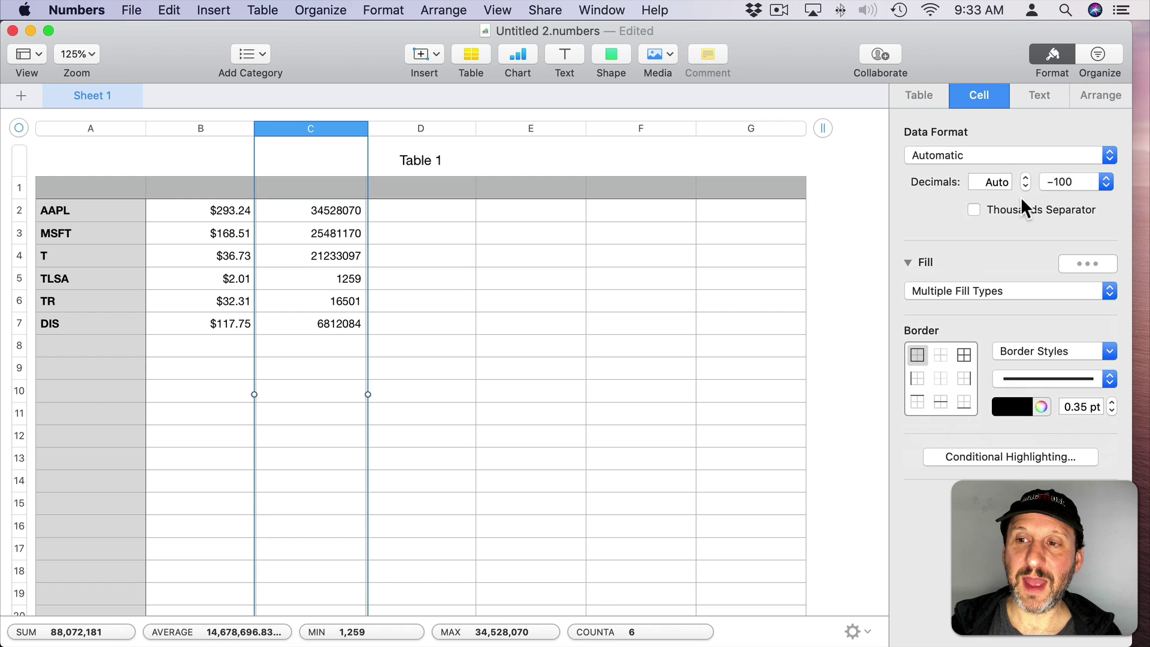
{"action": "left_click", "coordinate": [1009, 206]}
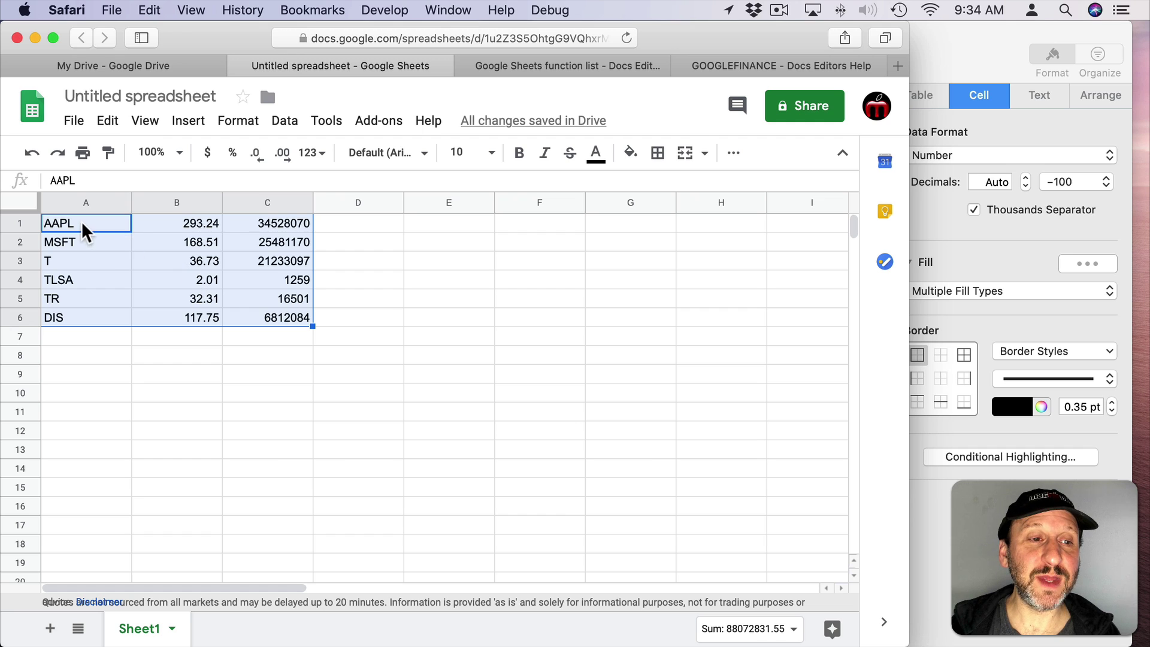
- Copy A1:C6 from Google Sheets again and go back to Numbers
{"action": "left_click", "coordinate": [82, 226]}
{"action": "left_click", "coordinate": [270, 317], "text": "shift"}
{"action": "key", "text": "super+c"}
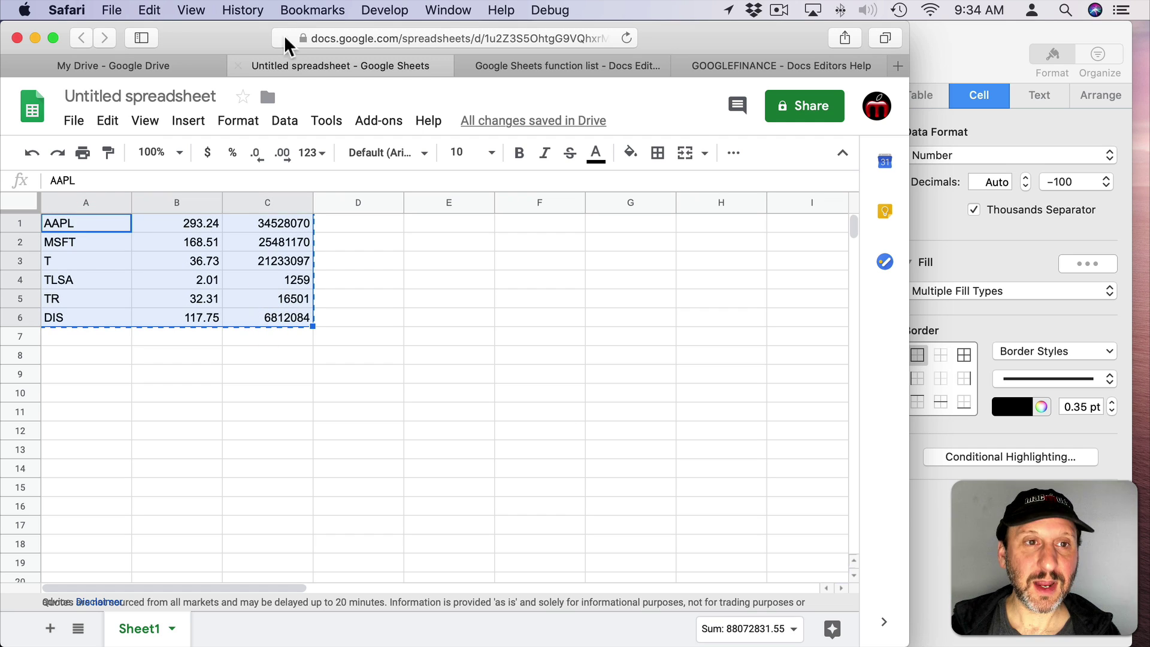
{"action": "key", "text": "super+Tab"}
- Paste the copied tickers, prices and volumes over A2:C7 in Table 1
{"action": "left_click", "coordinate": [105, 211]}
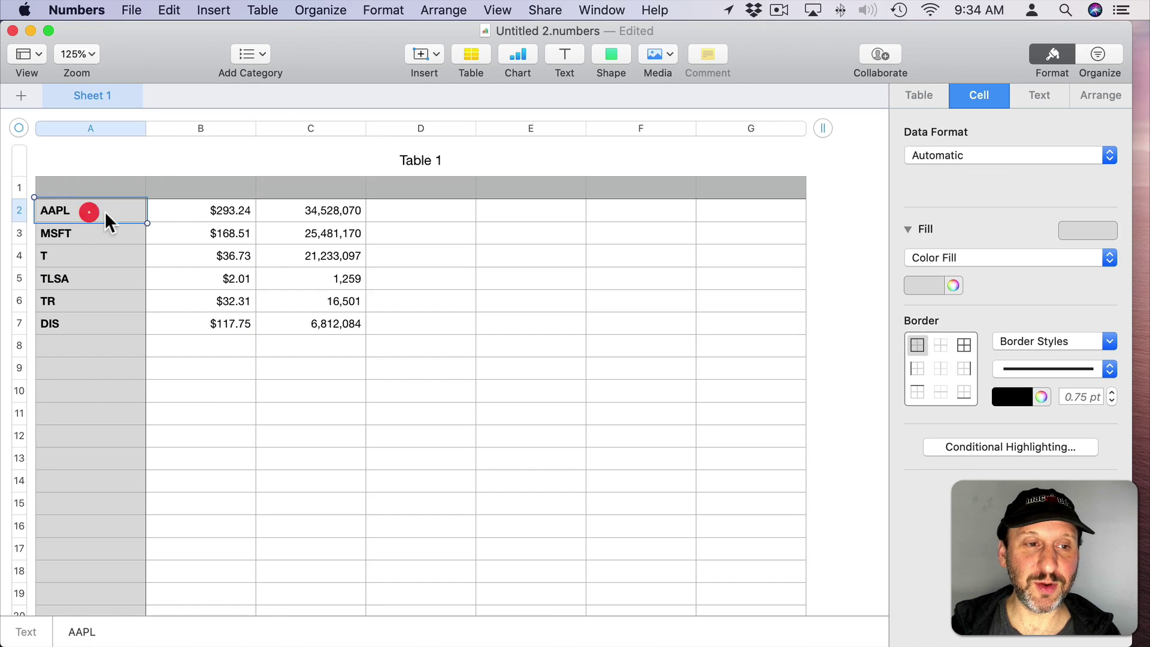
{"action": "left_click", "coordinate": [326, 327], "text": "shift"}
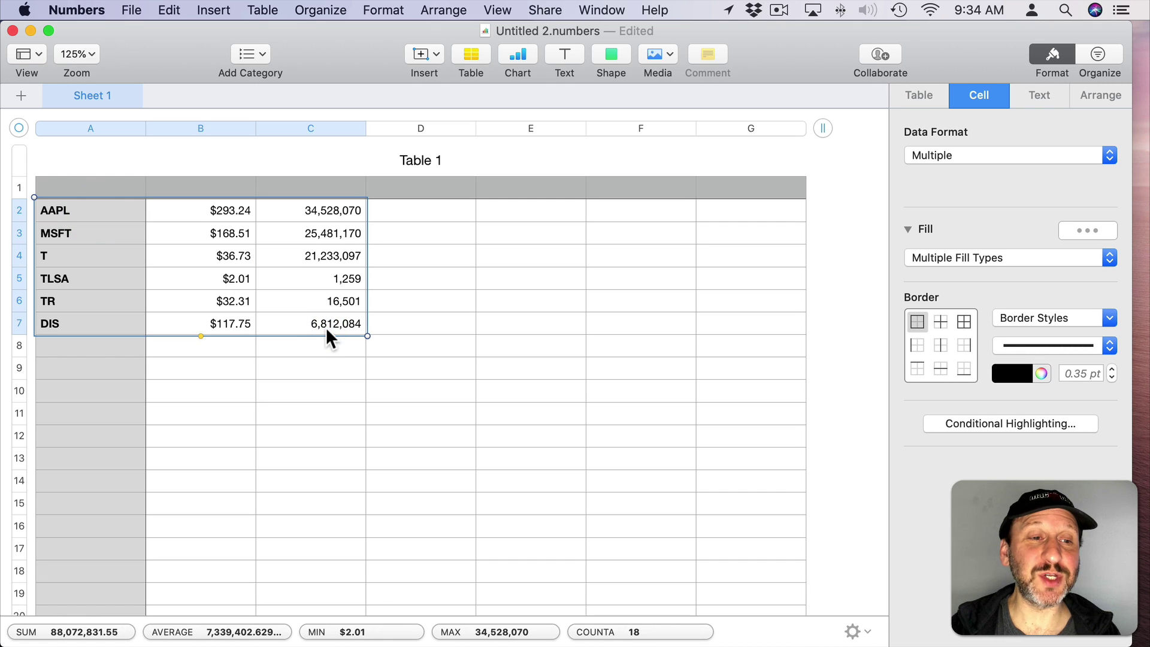
{"action": "key", "text": "super+v"}
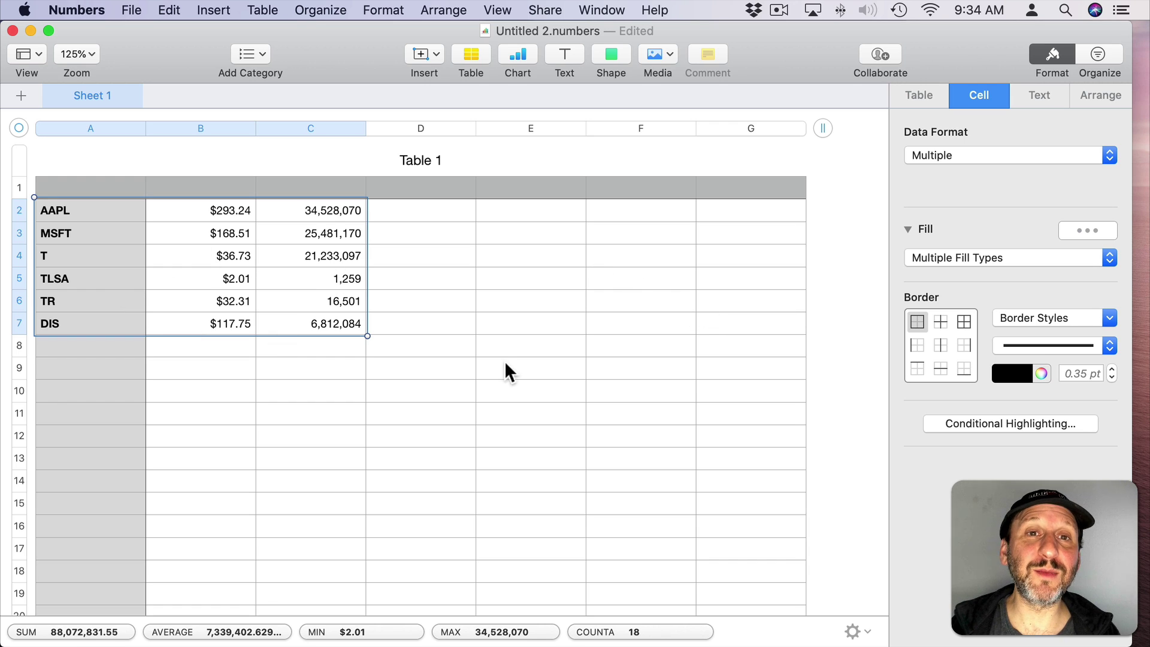
- Enter share counts 10, 20, 30 and onward down column D from D2
{"action": "left_click", "coordinate": [419, 211]}
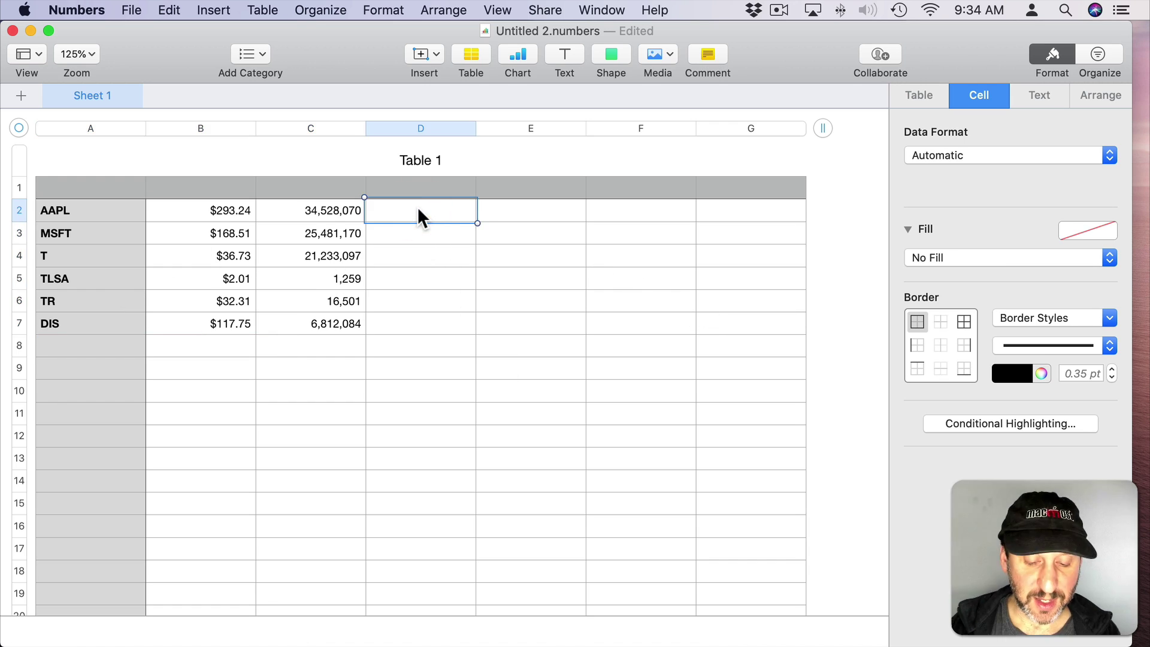
{"action": "type", "text": "10"}
{"action": "key", "text": "Return"}
{"action": "type", "text": "20"}
{"action": "key", "text": "Return"}
{"action": "type", "text": "30"}
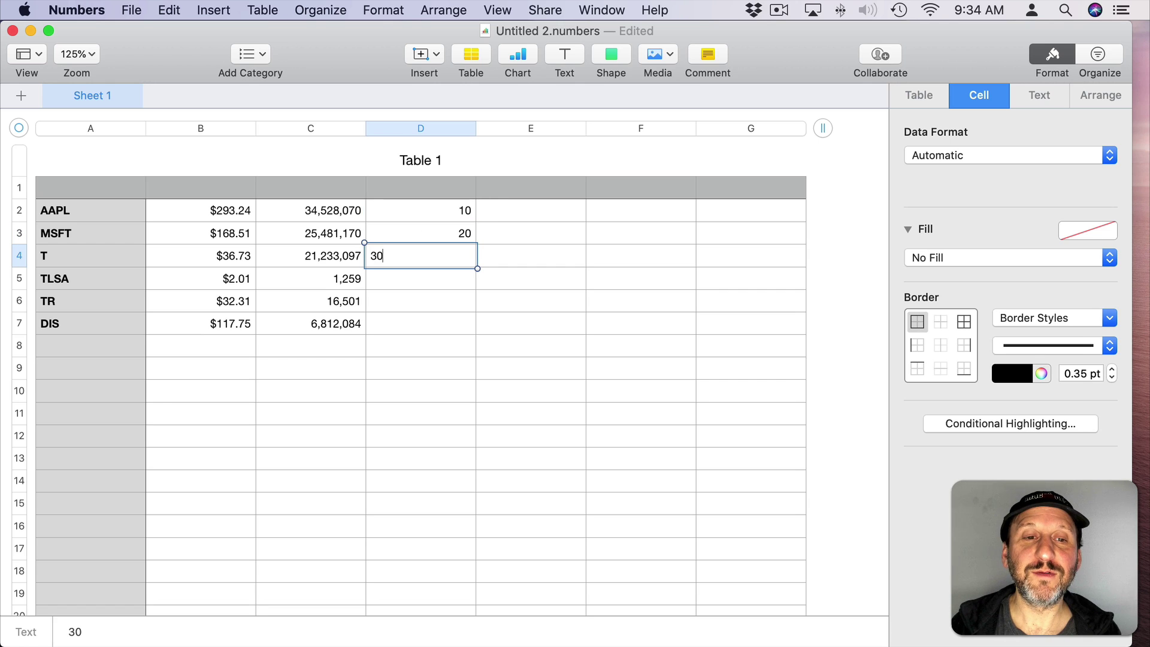
{"action": "key", "text": "Return"}
{"action": "type", "text": "40"}
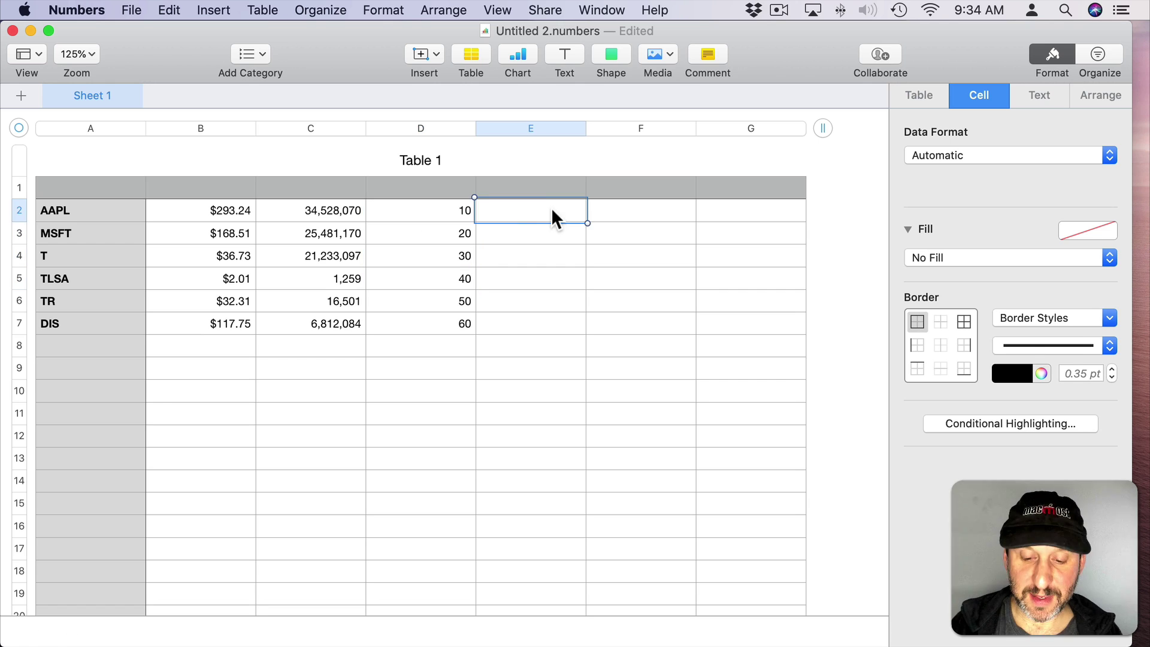
- Add the Value formula =D2*B2 in E2 and fill it down to E7
{"action": "key", "text": "="}
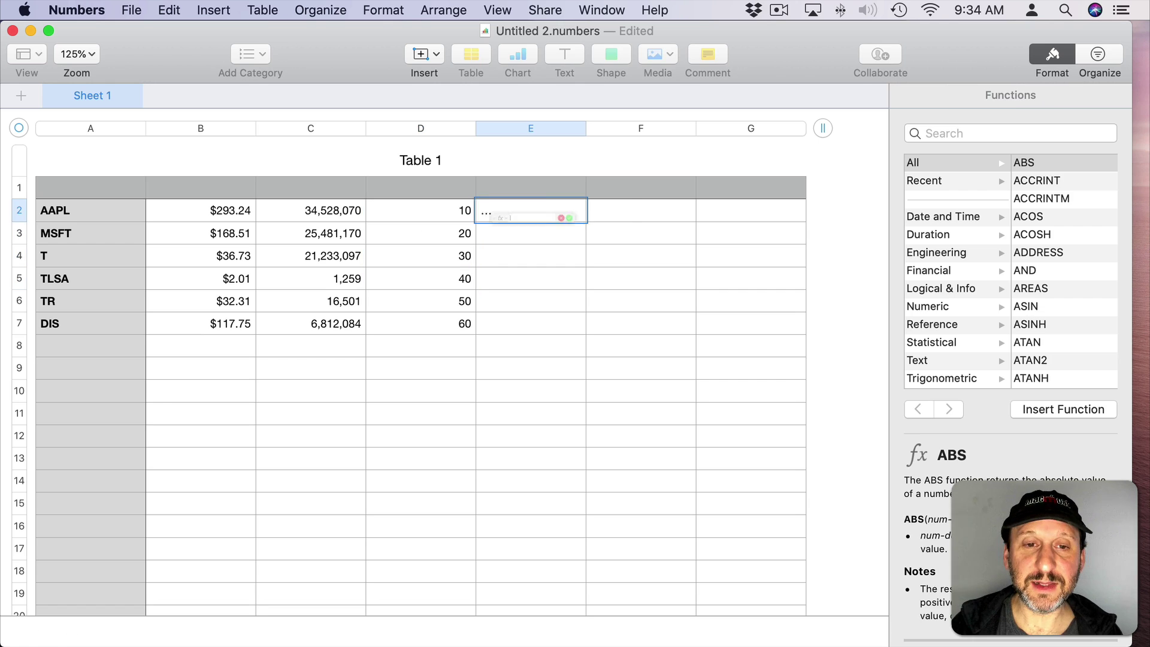
{"action": "left_click", "coordinate": [410, 216]}
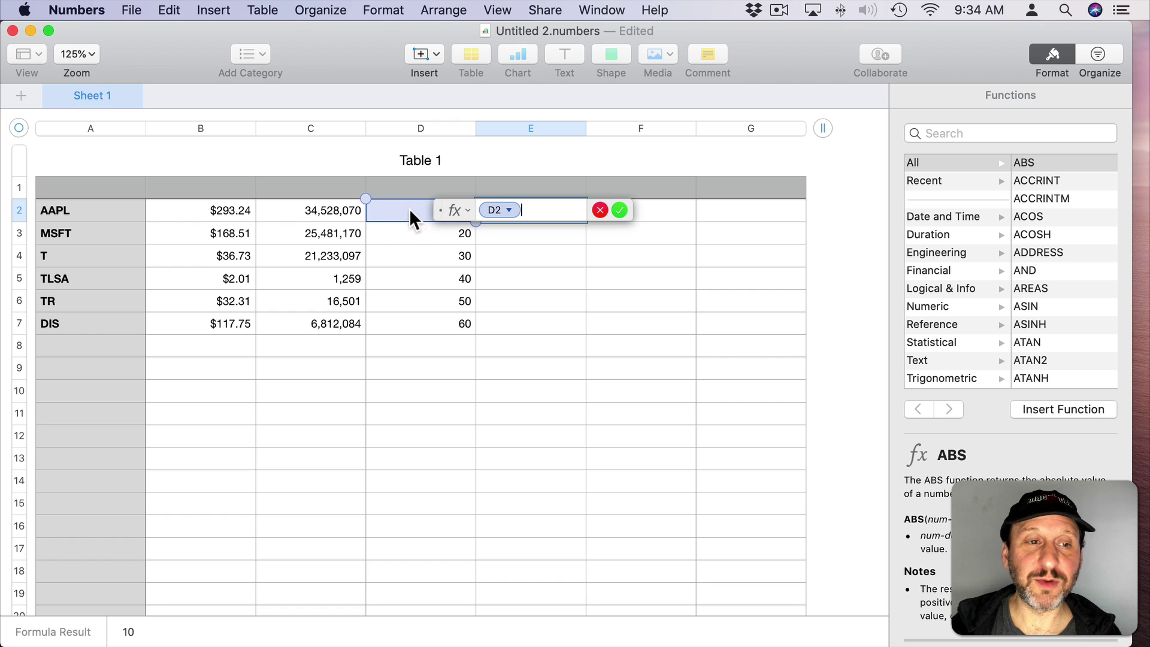
{"action": "type", "text": "*"}
{"action": "left_click", "coordinate": [218, 211]}
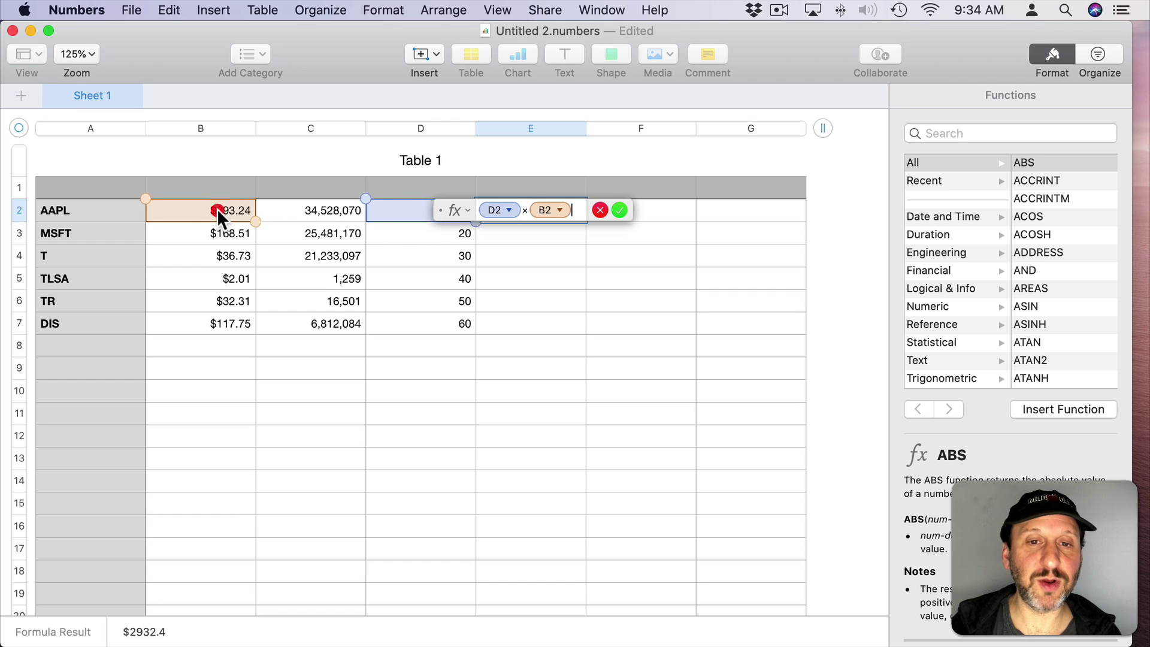
{"action": "key", "text": "Return"}
{"action": "key", "text": "Up"}
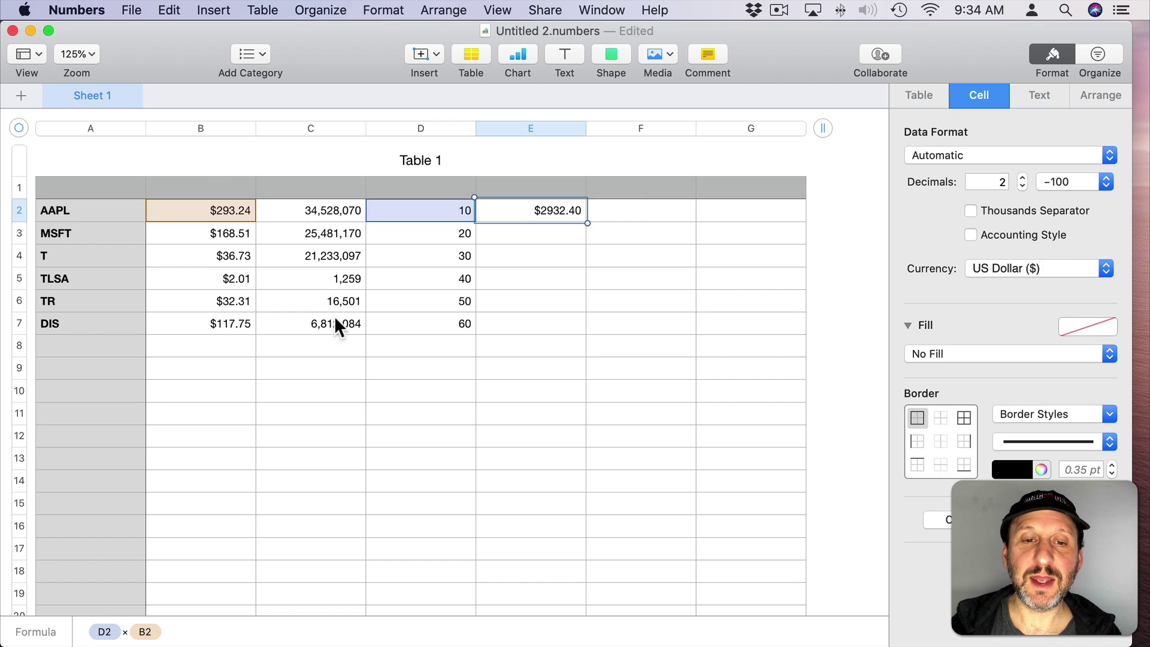
{"action": "left_click", "coordinate": [538, 321], "text": "shift"}
{"action": "key", "text": "super+backslash"}
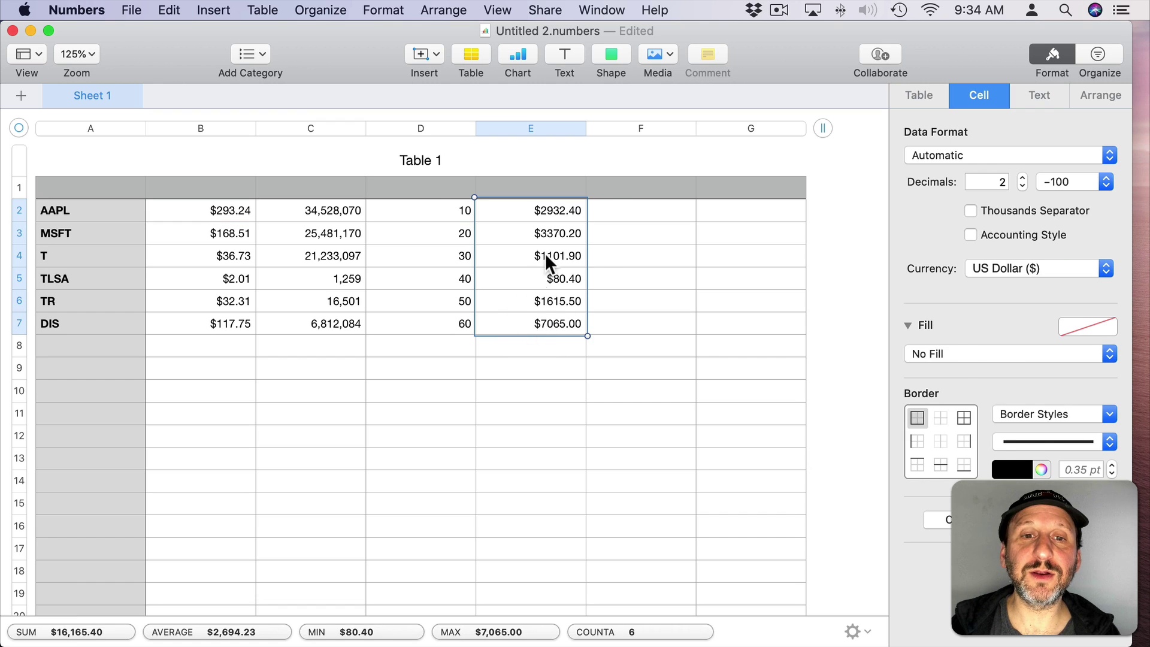
{"action": "left_click", "coordinate": [434, 187]}
- Add Purchase Price and Change columns, with =D2*B2−D2*F2 in G2 filled down to row 7
{"action": "left_click", "coordinate": [609, 188]}
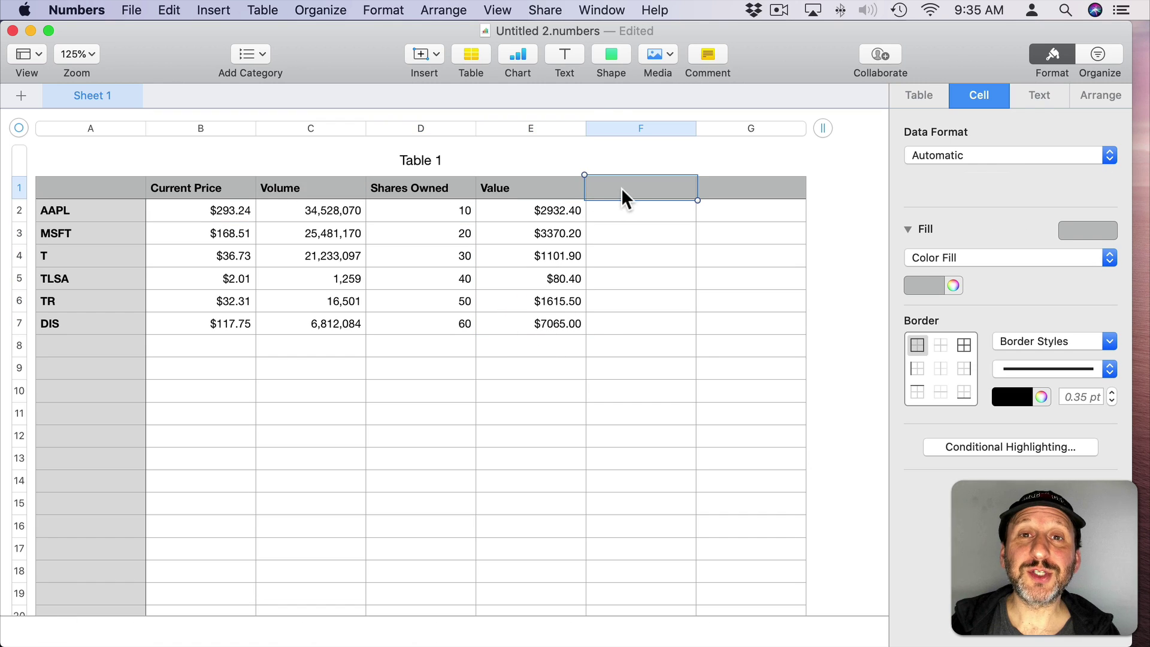
{"action": "type", "text": "Purcha"}
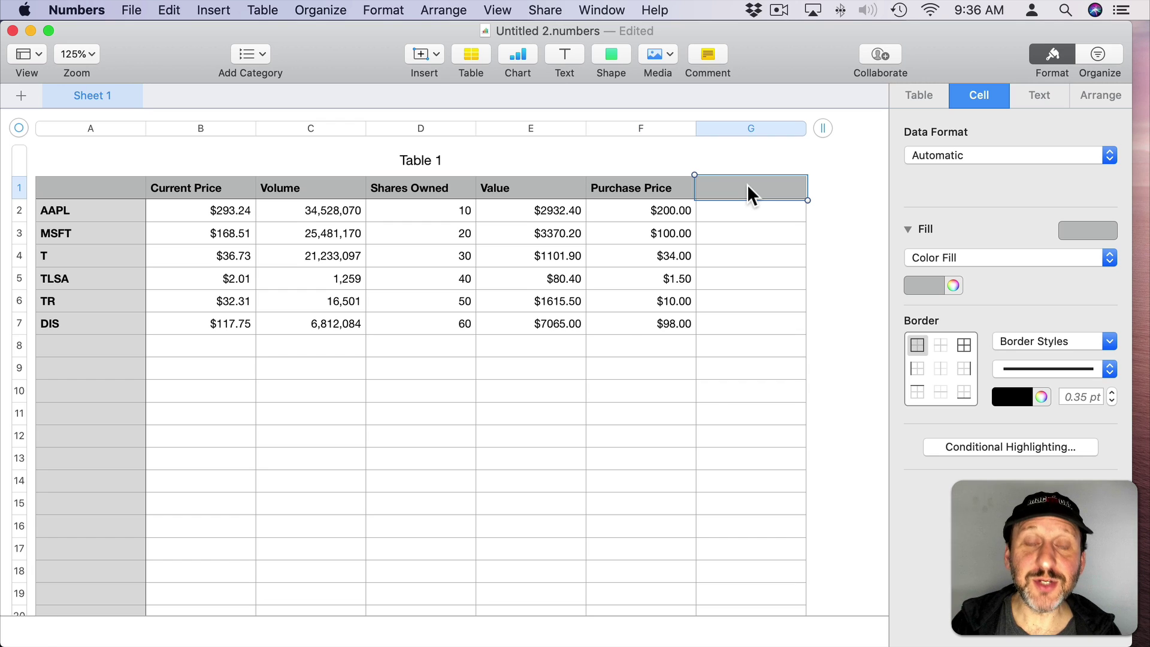
{"action": "type", "text": "Change"}
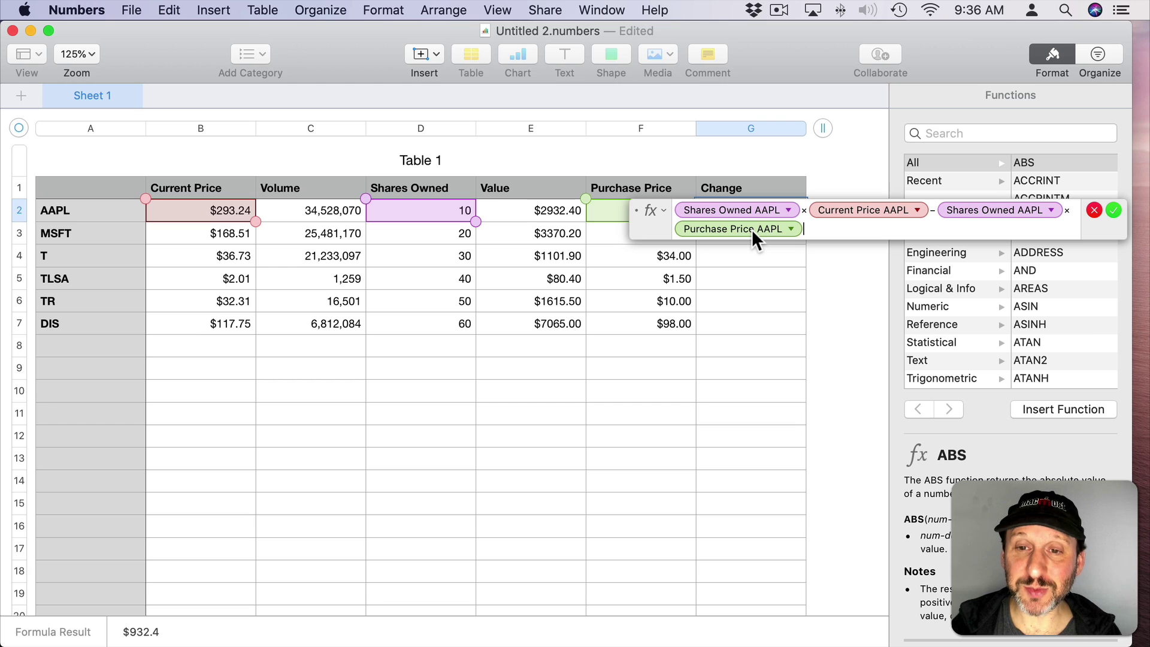
{"action": "key", "text": "Return"}
{"action": "left_click", "coordinate": [750, 213]}
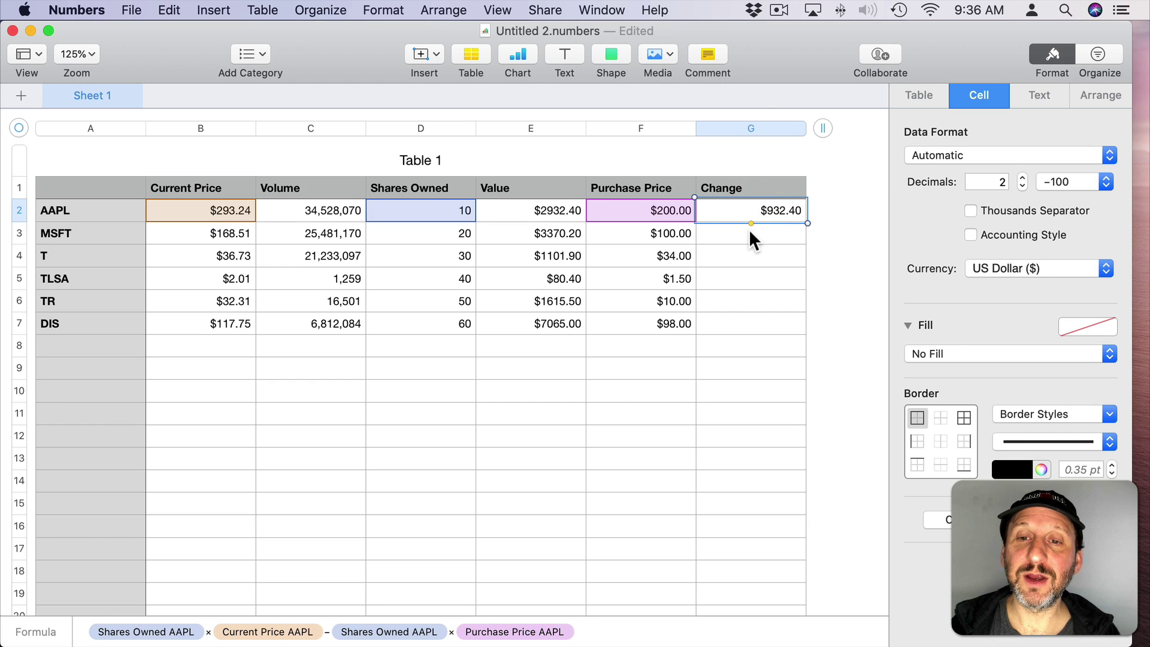
{"action": "left_click_drag", "start_coordinate": [749, 230], "coordinate": [734, 323]}
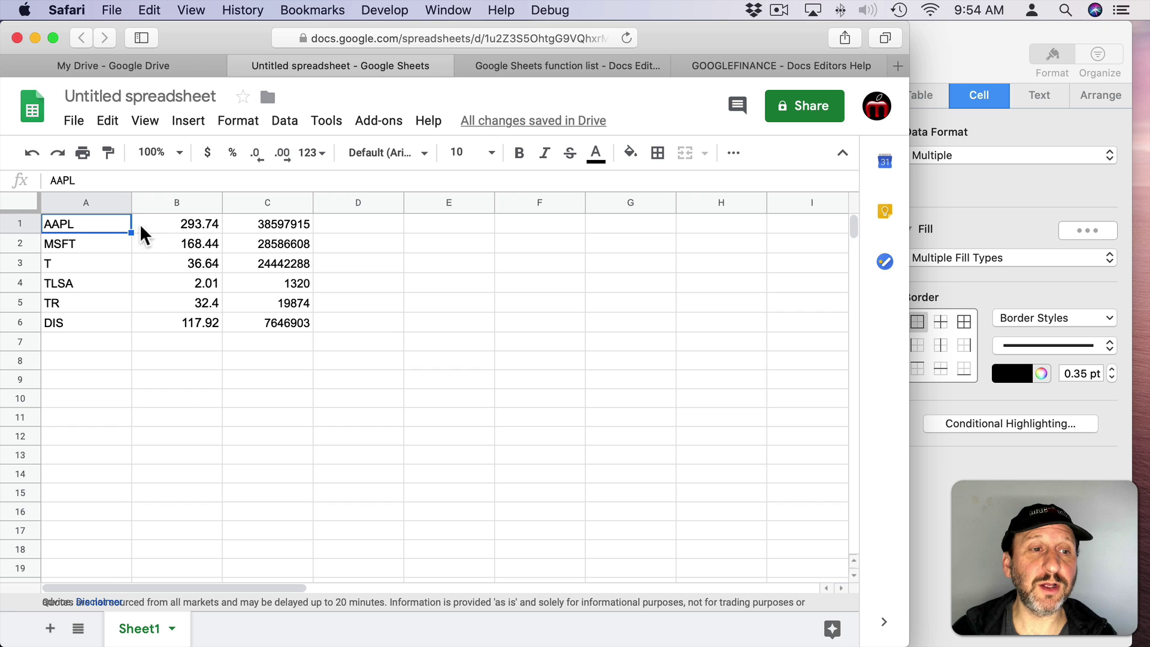
- Copy the refreshed prices and volumes in B1:C6 from Google Sheets
{"action": "left_click", "coordinate": [160, 225]}
{"action": "left_click", "coordinate": [253, 322], "text": "shift"}
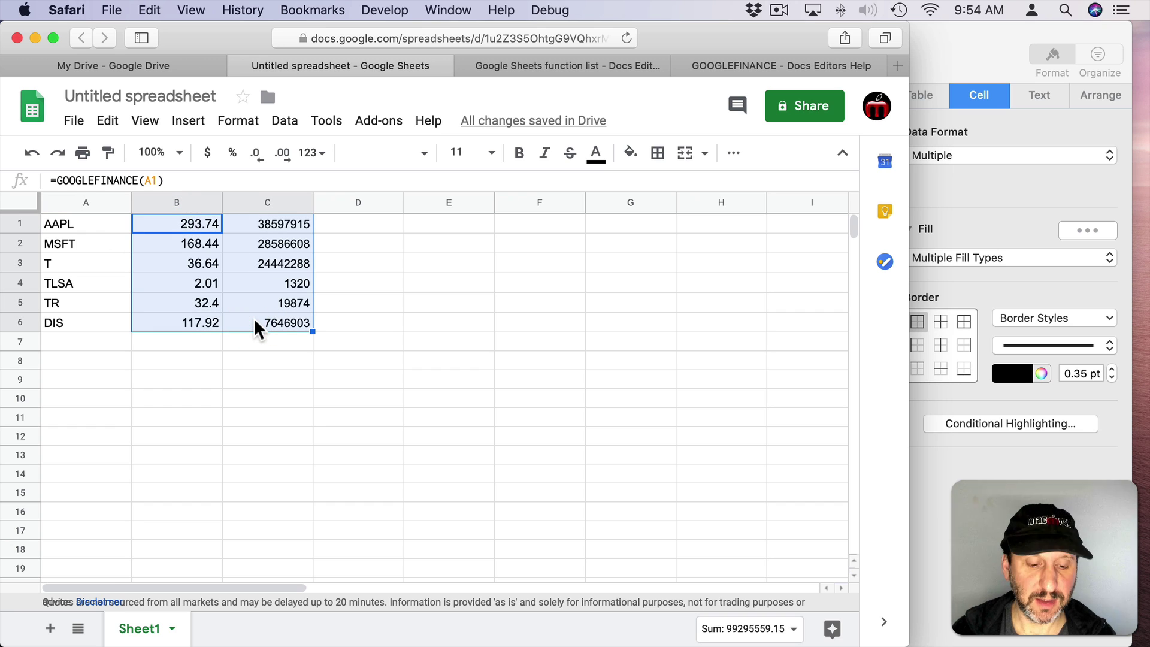
{"action": "key", "text": "super+c"}
- Paste the refreshed quotes into Numbers' B2:C7 with Paste and Match Style, then return to Sheets
{"action": "left_click", "coordinate": [911, 89]}
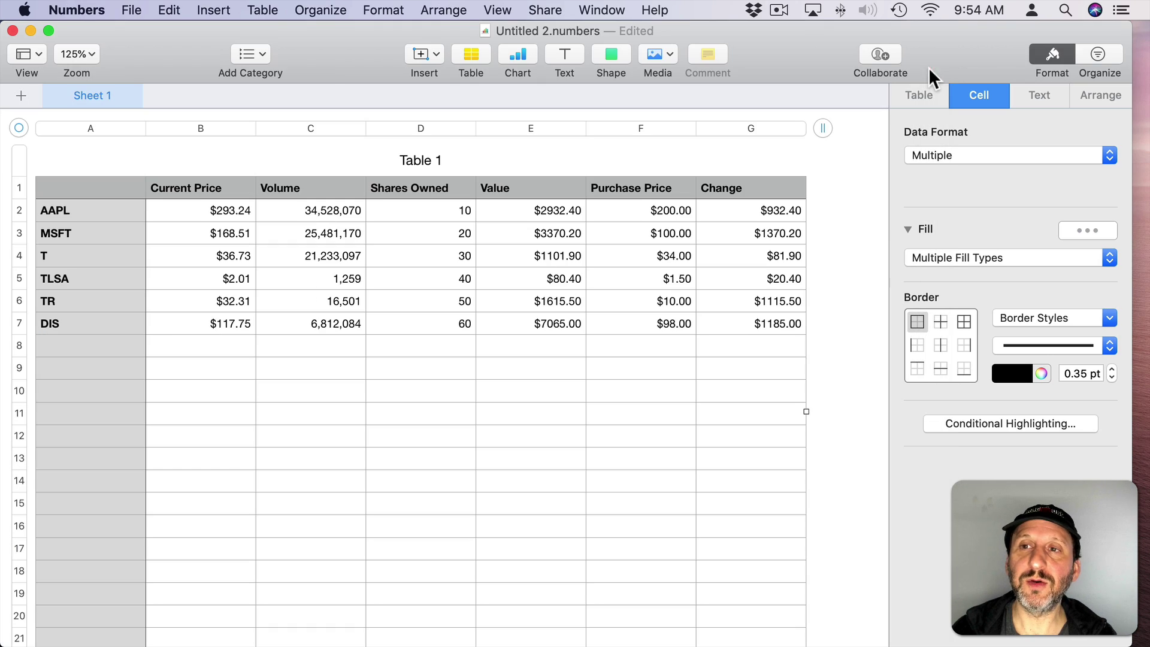
{"action": "left_click", "coordinate": [212, 209]}
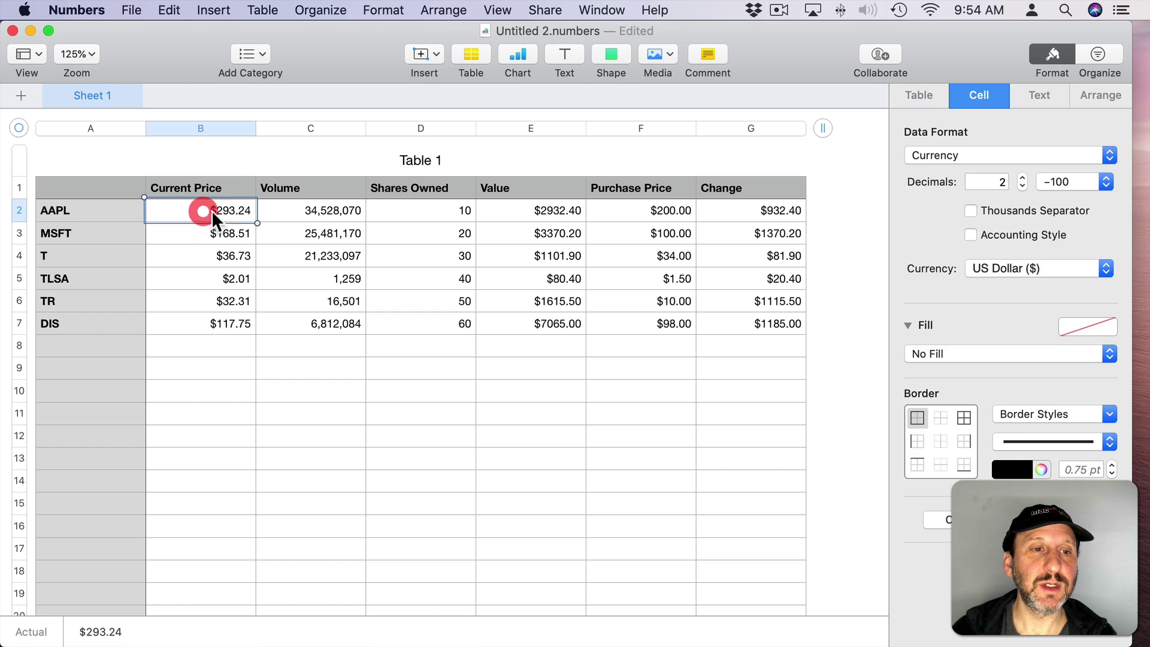
{"action": "left_click", "coordinate": [307, 318], "text": "shift"}
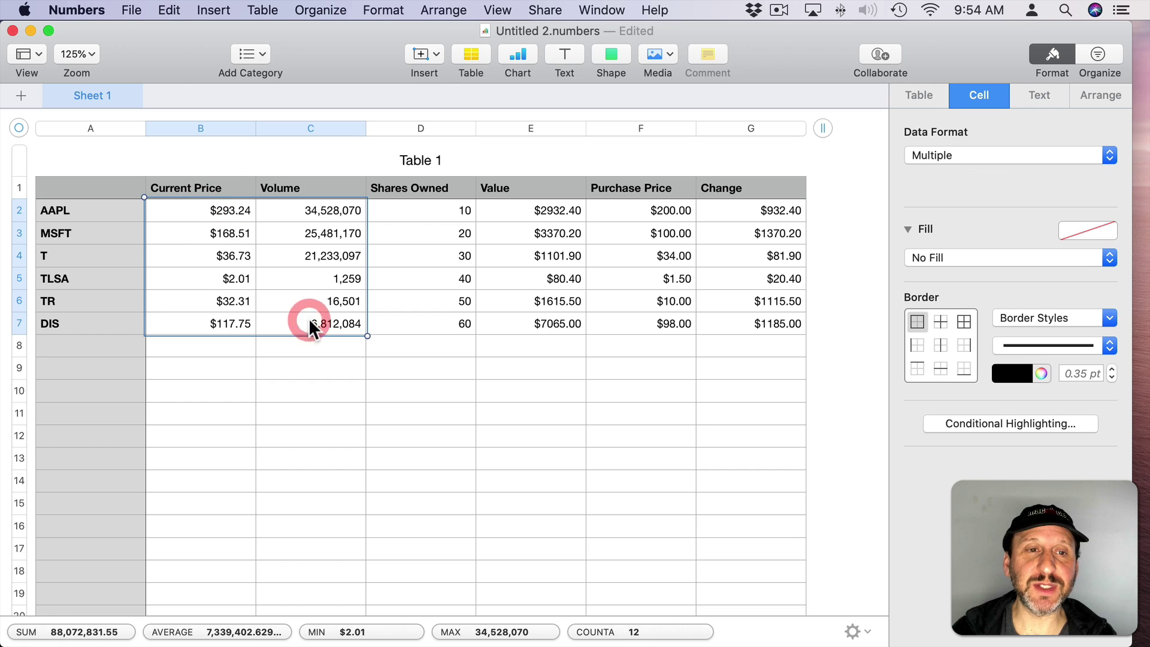
{"action": "left_click", "coordinate": [170, 11]}
{"action": "left_click", "coordinate": [203, 124]}
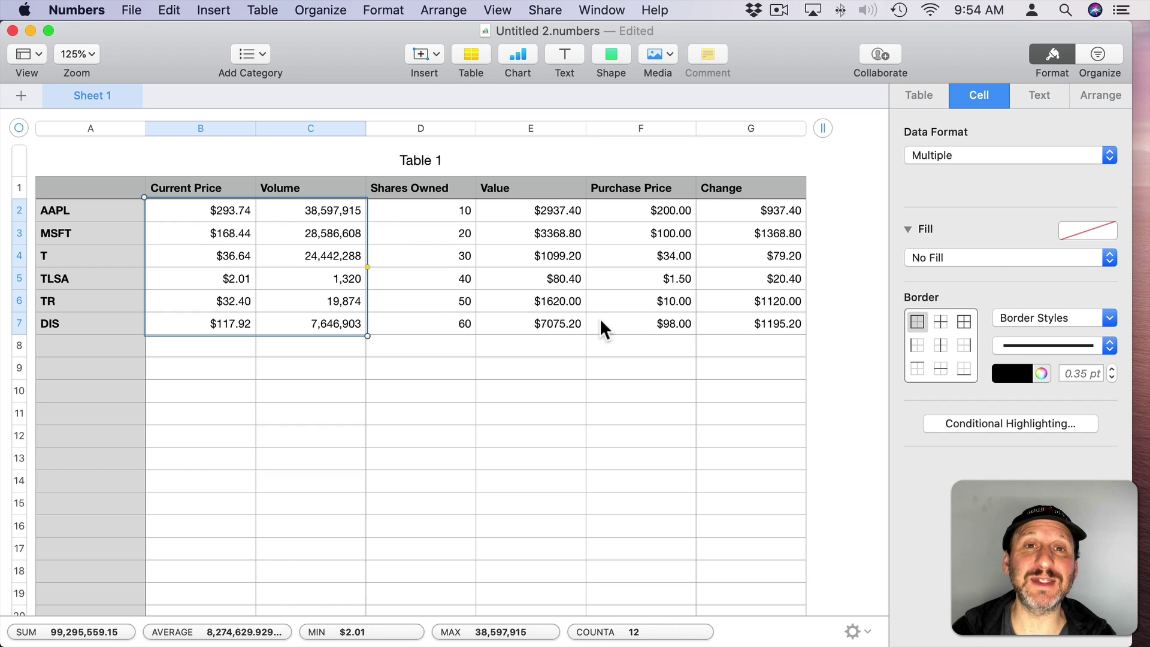
{"action": "key", "text": "super+Tab"}
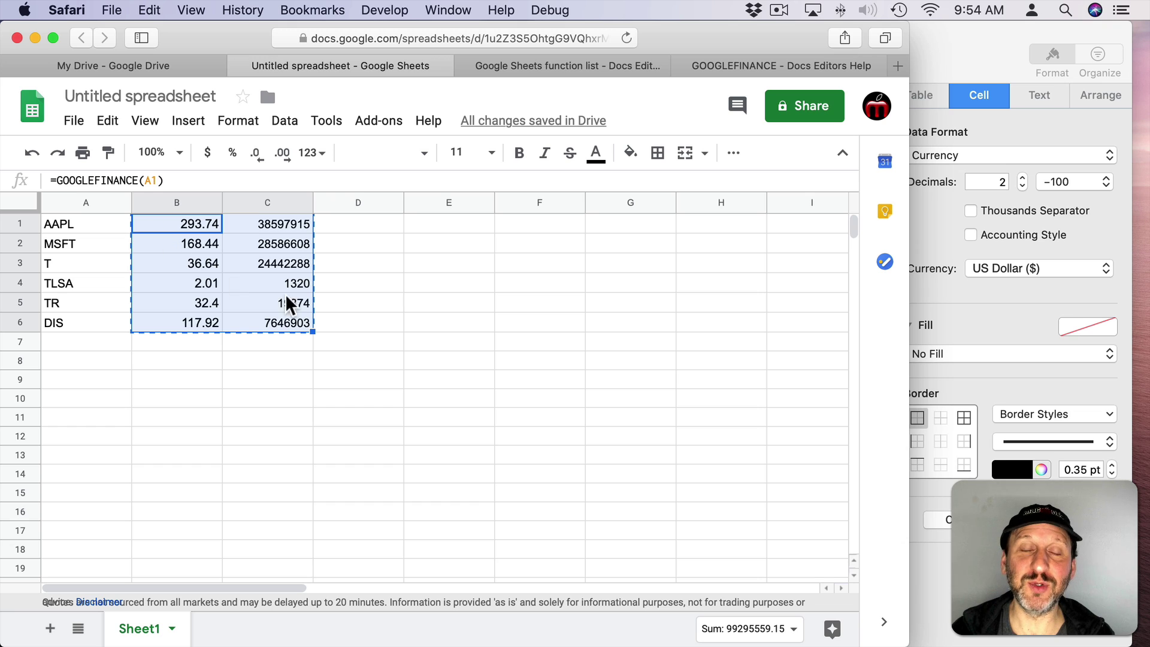